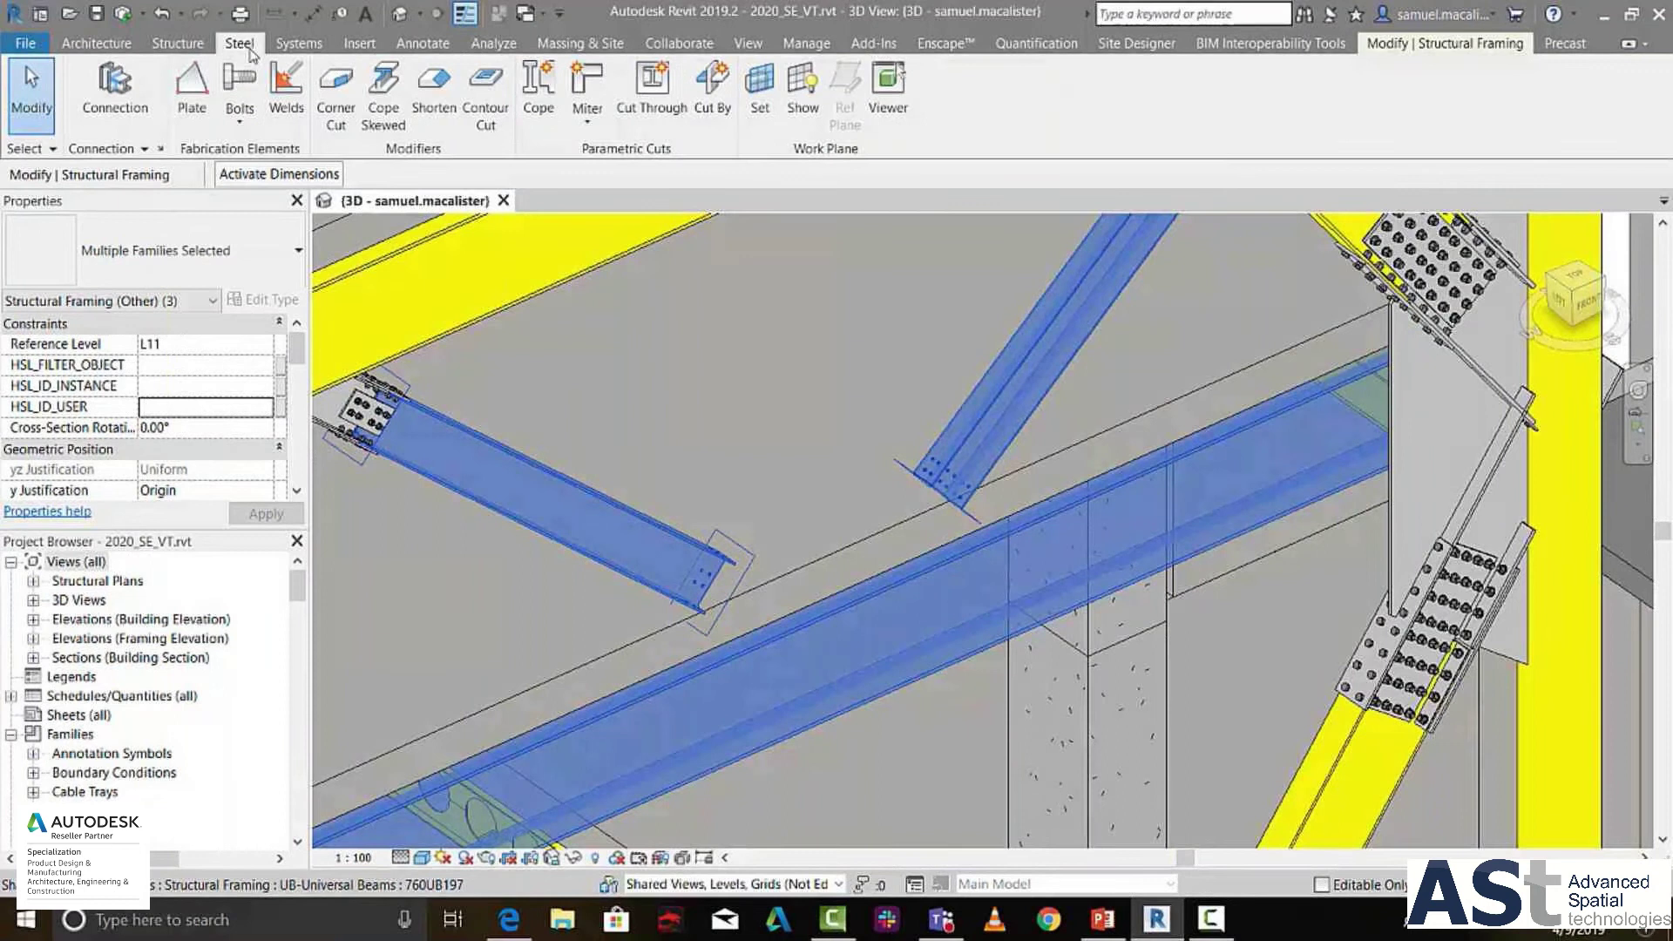
Create a connection between the selected beam and two diagonal braces and set its type to I bracing splice full gusset double.
left_click(114, 82)
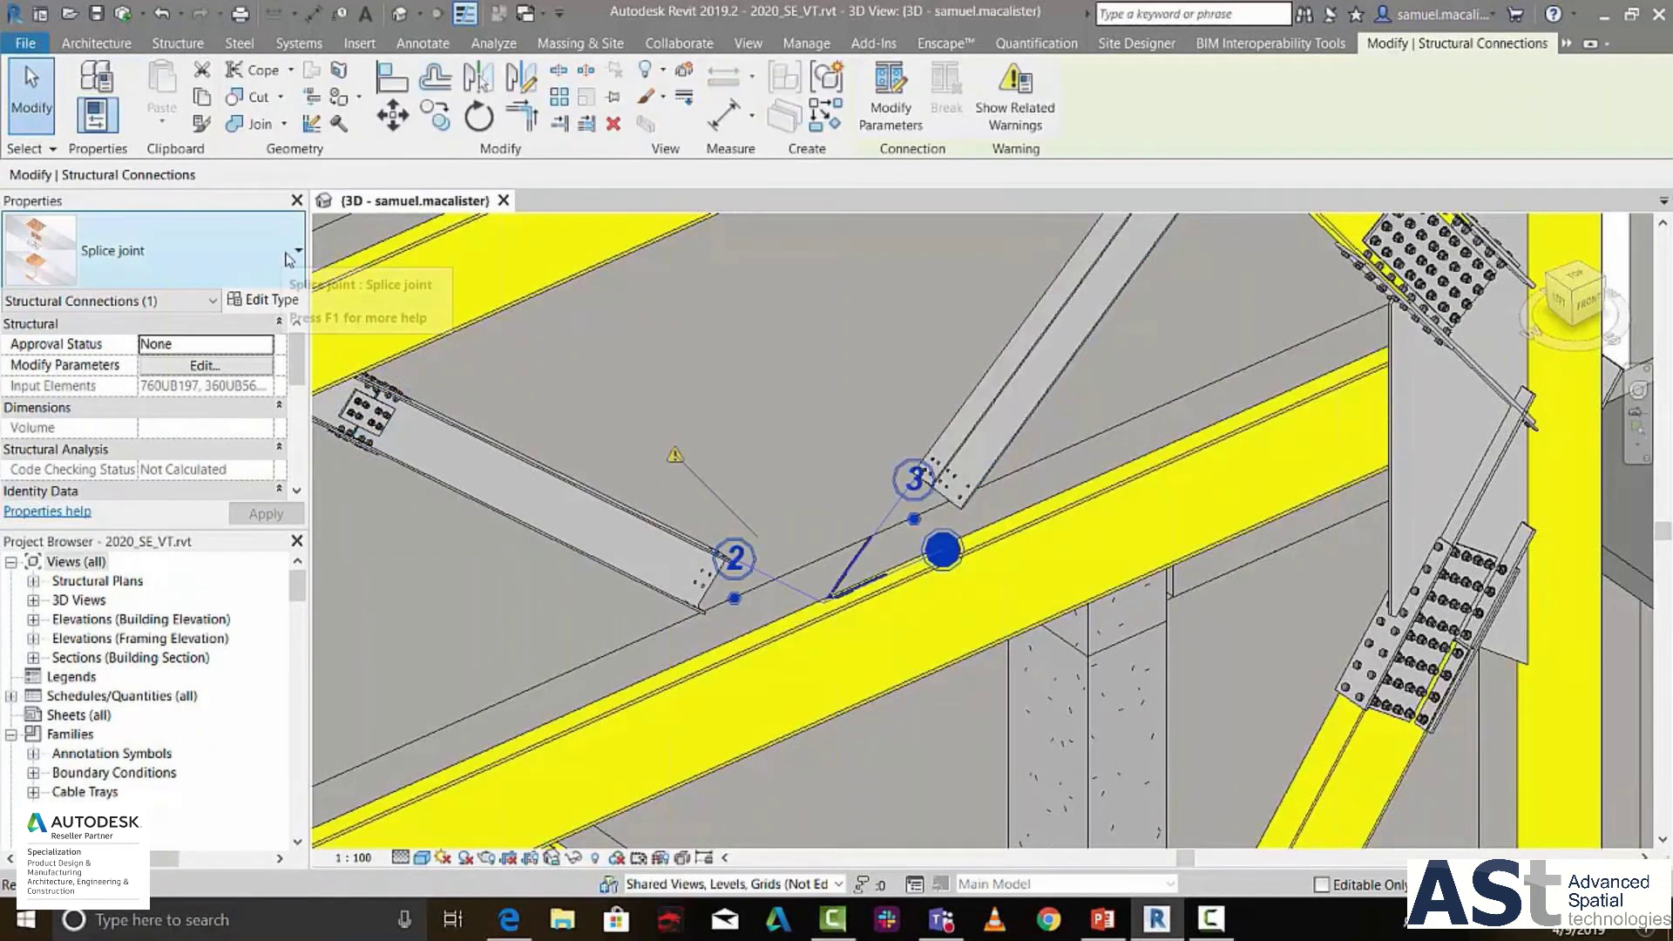
left_click(300, 254)
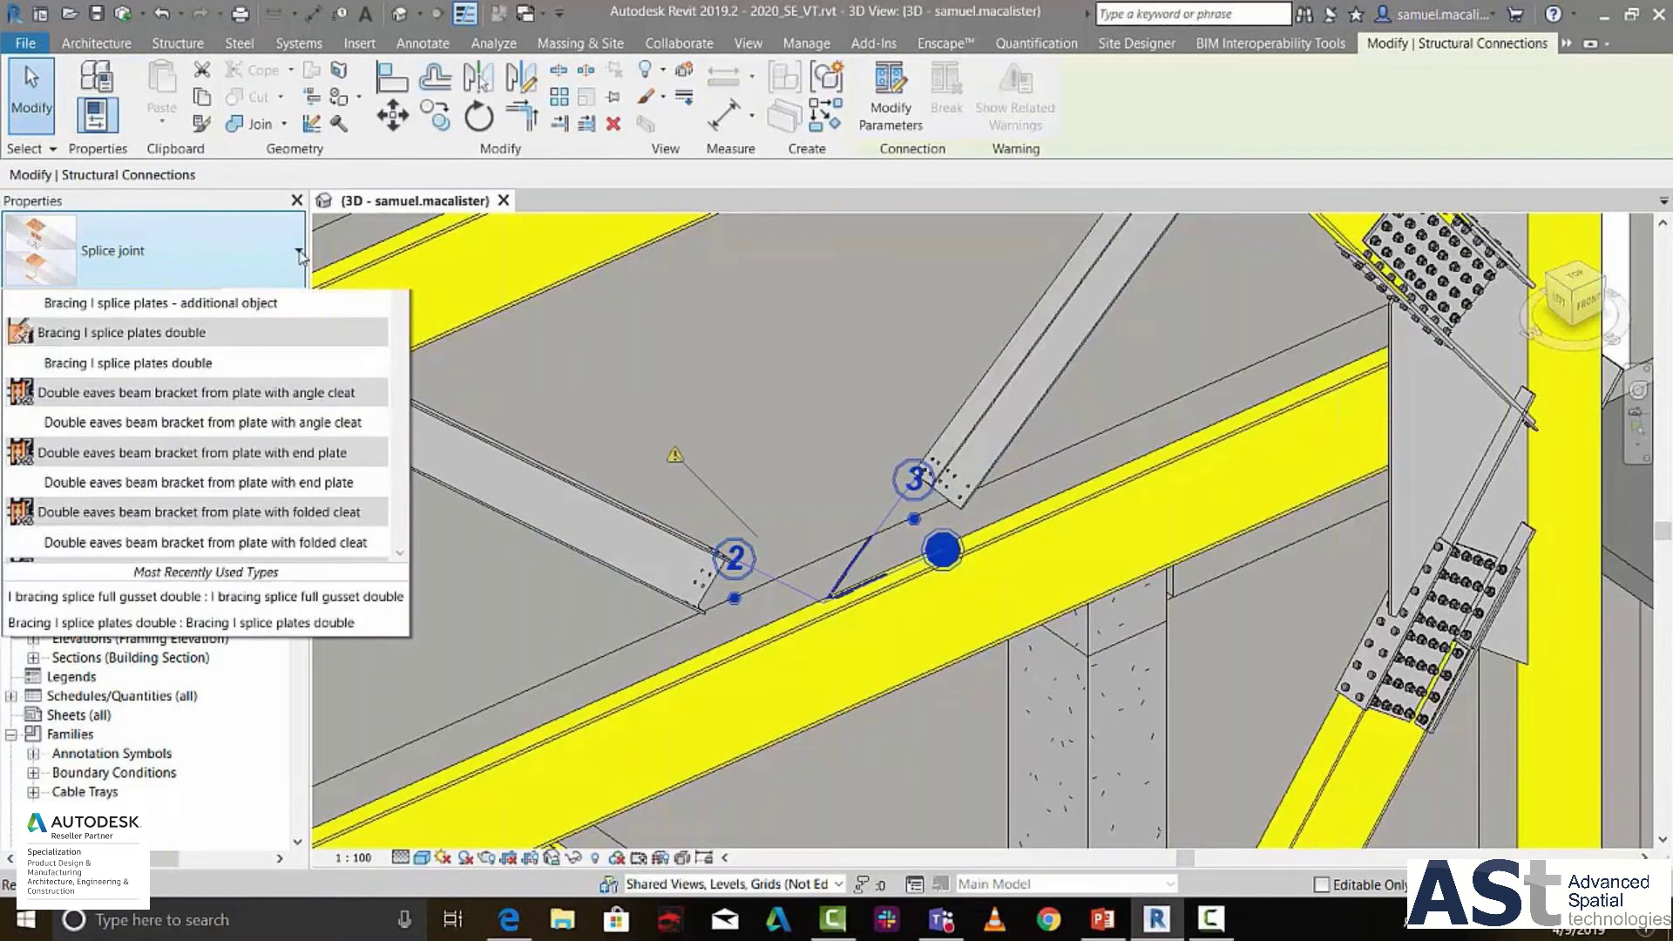
scroll(277, 448, "down", 2)
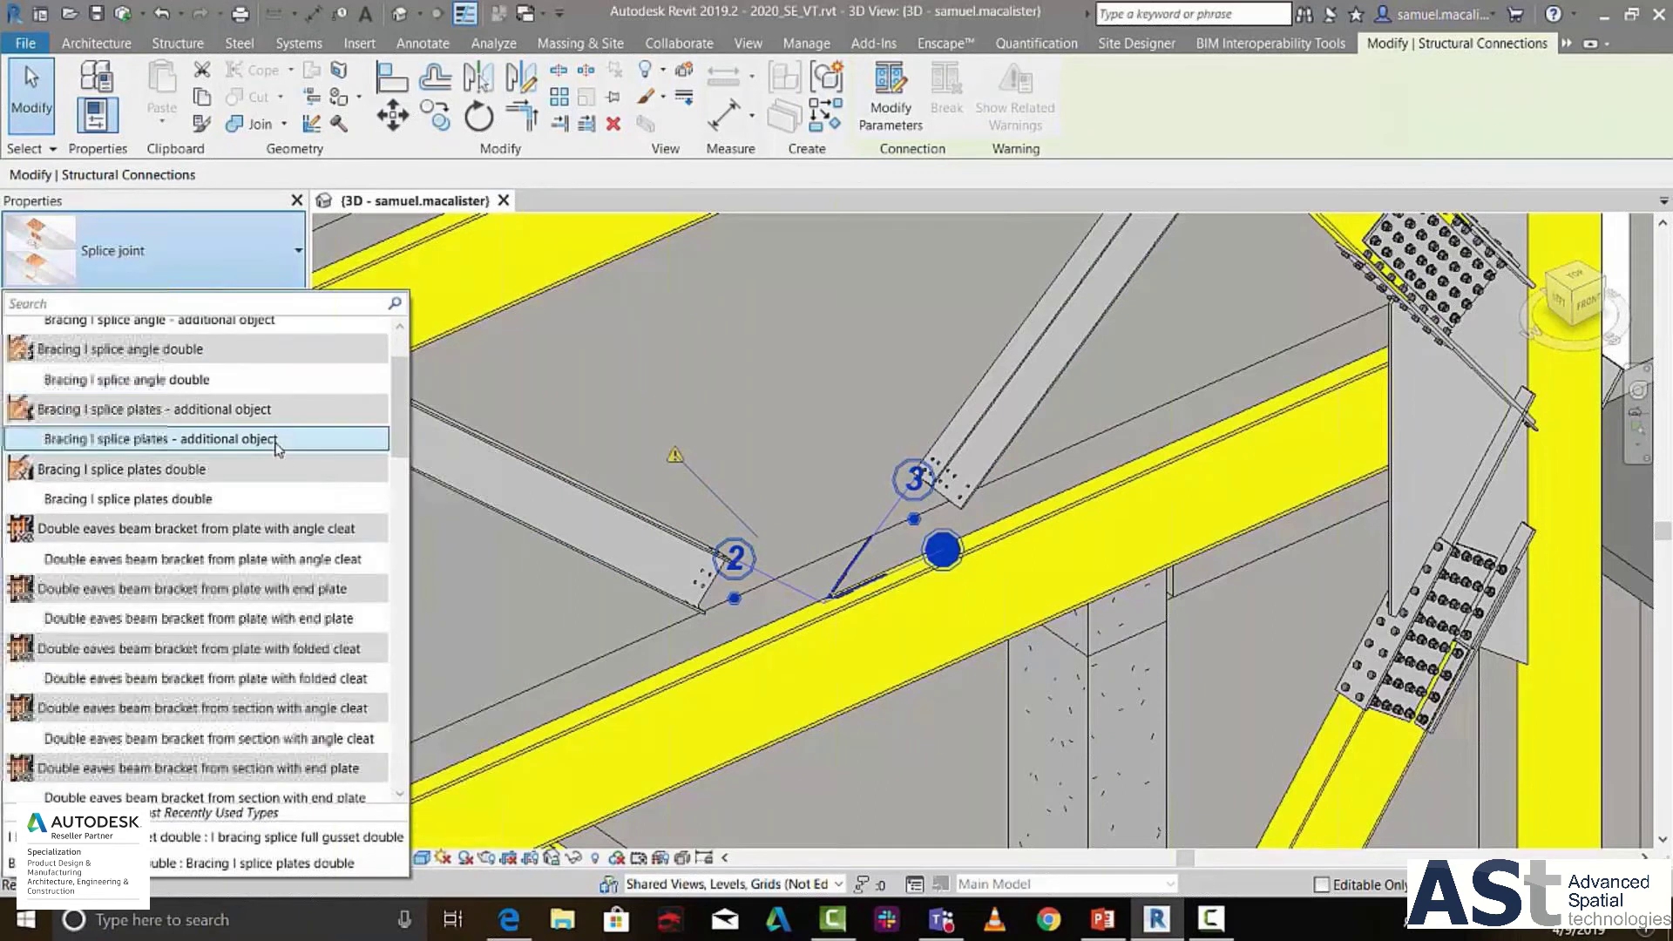
scroll(277, 448, "down", 10)
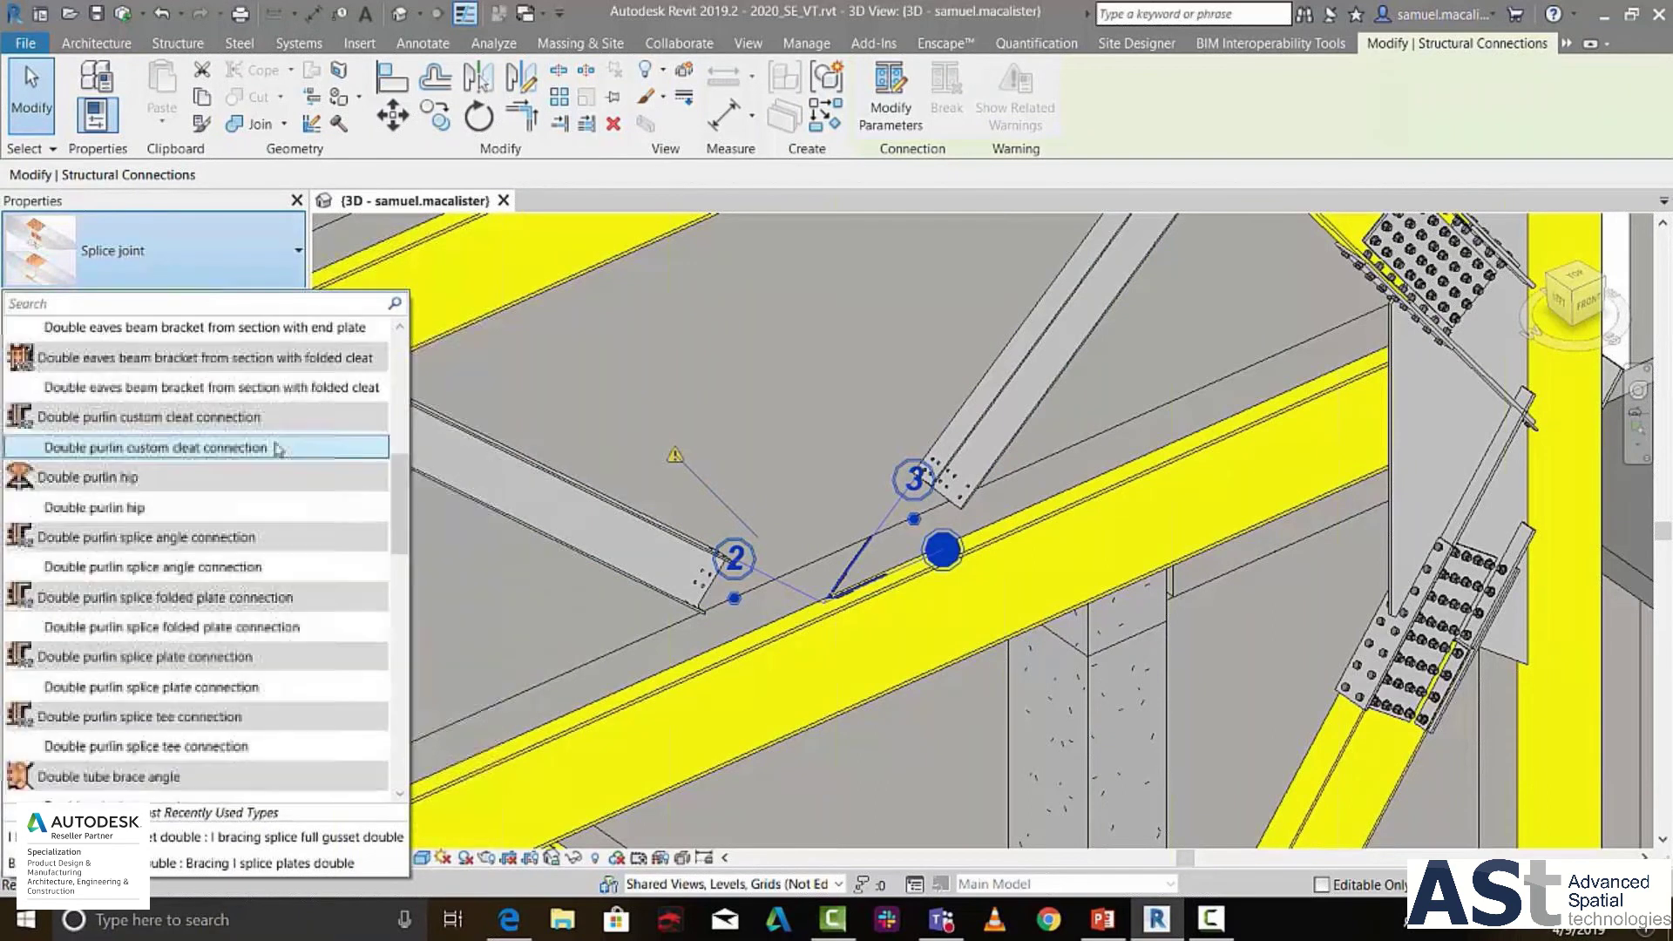
scroll(277, 448, "down", 1)
scroll(277, 448, "down", 6)
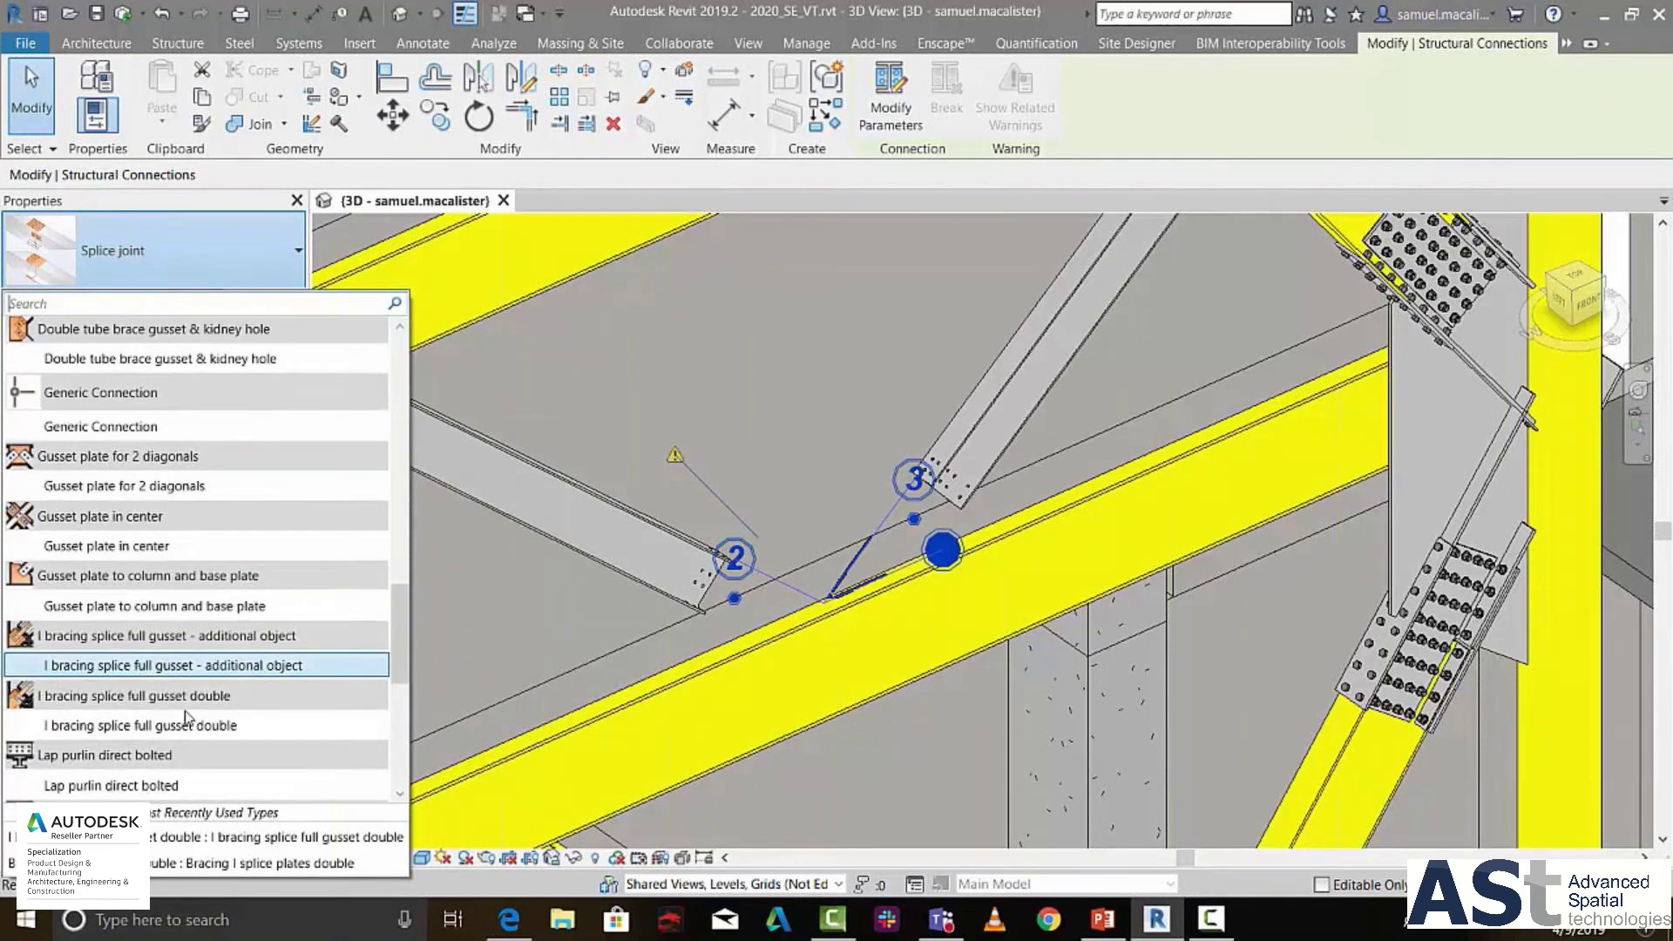
mouse_move(185, 725)
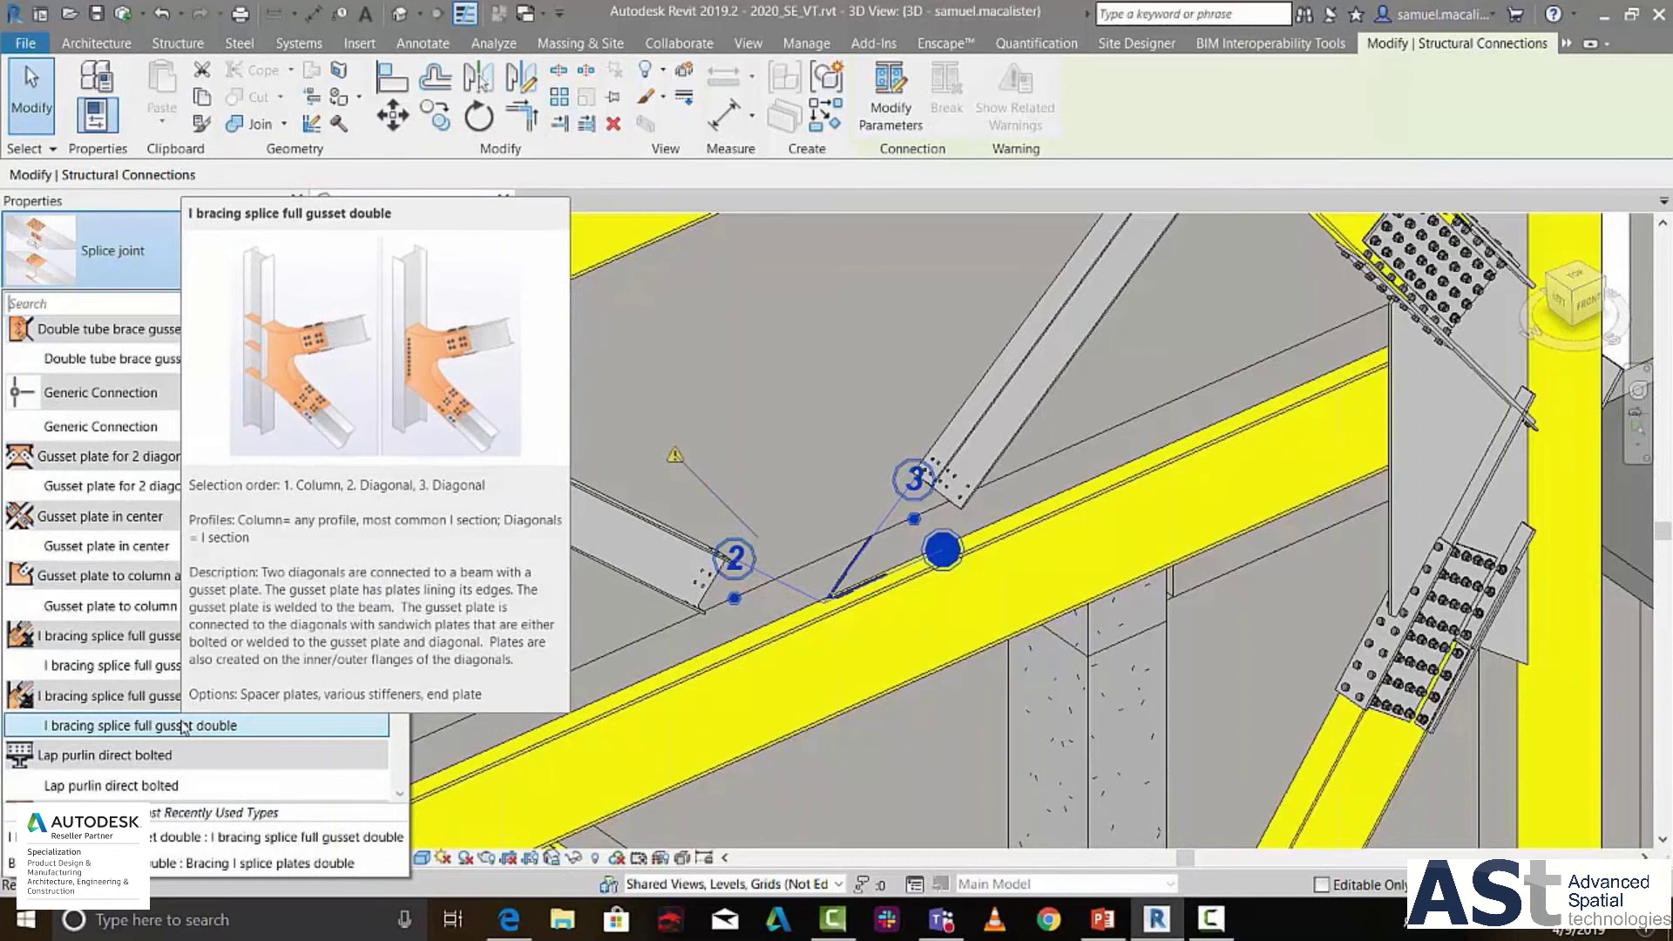
left_click(185, 725)
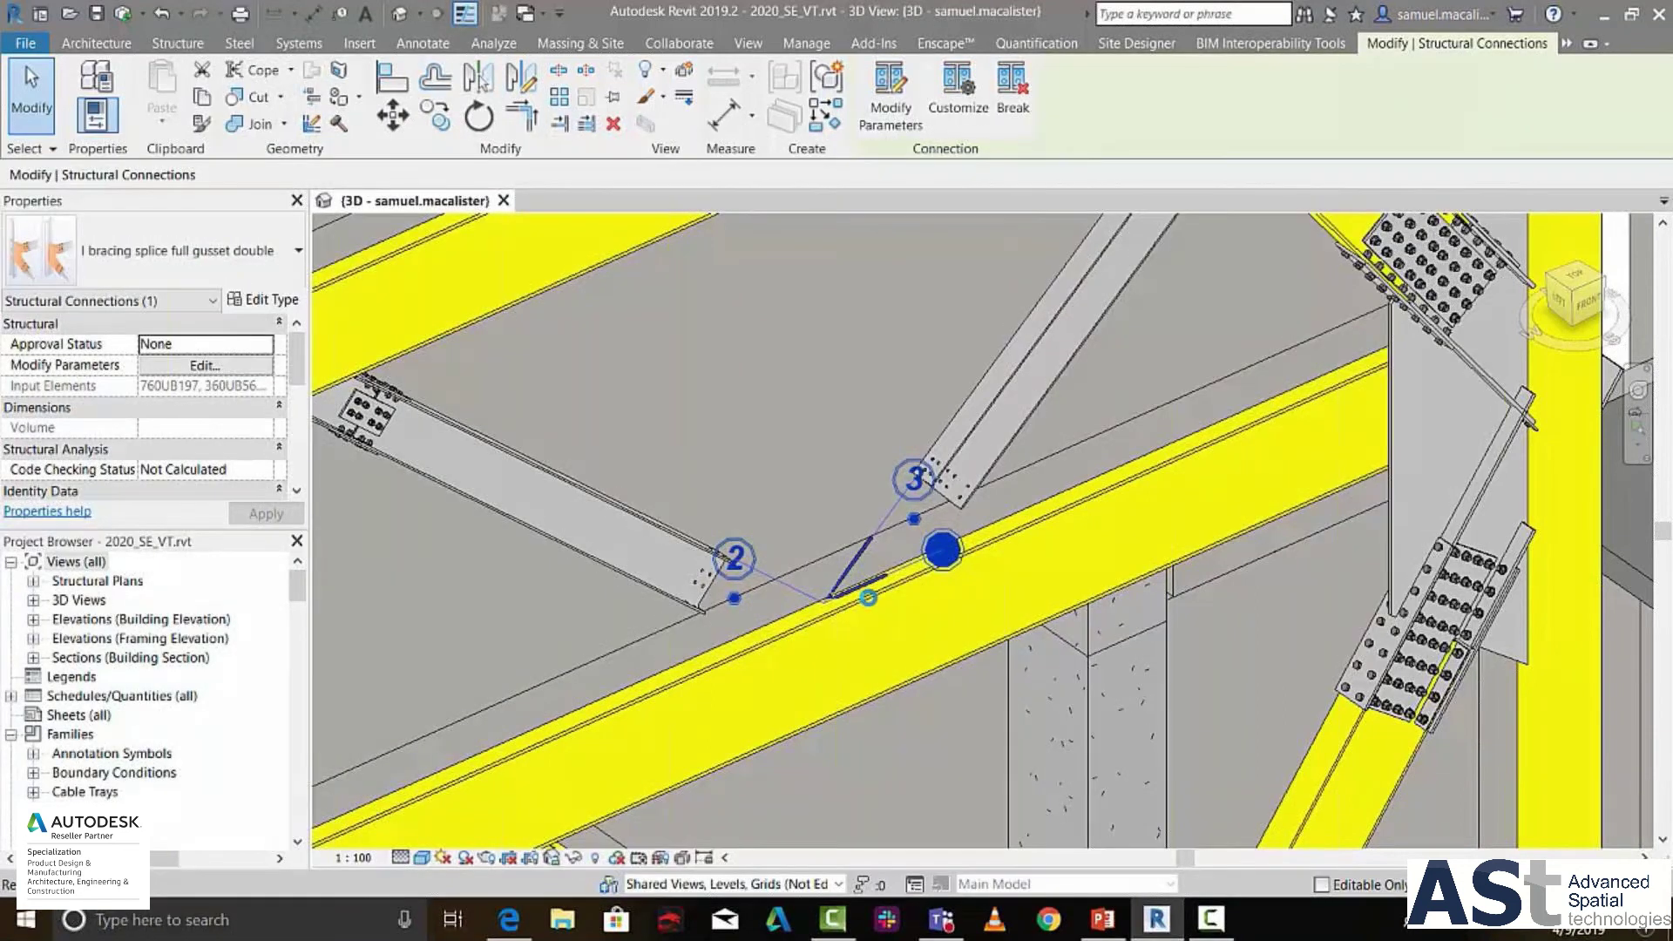
left_click(875, 572)
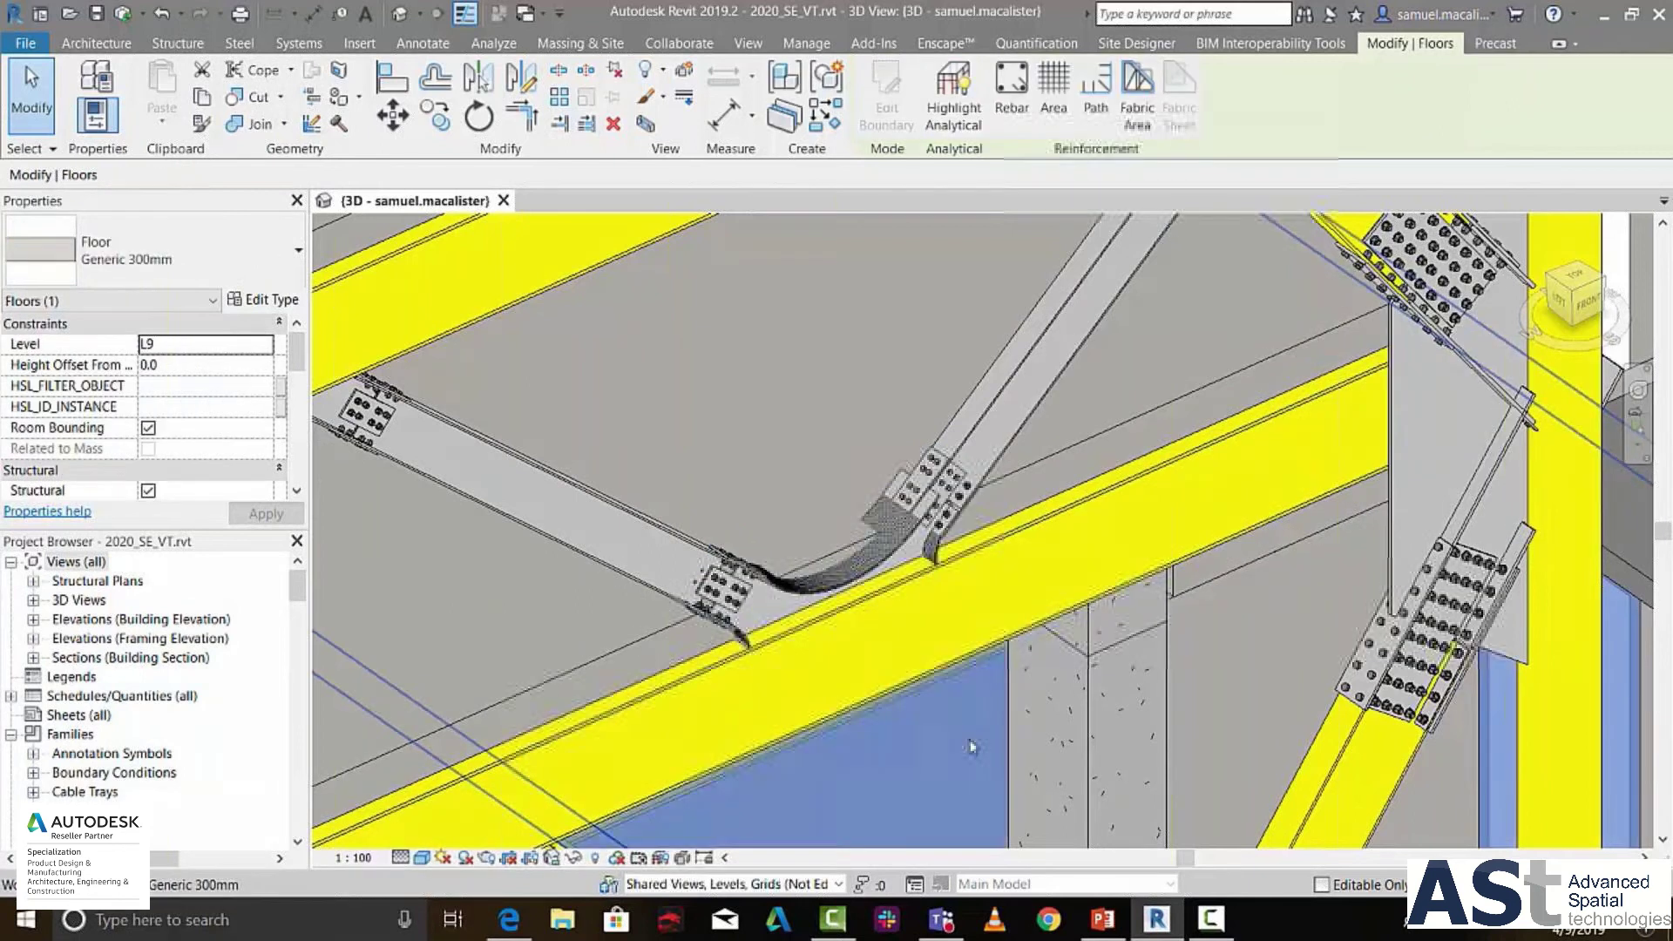
Open the parameters of the double gusset connection and review its gusset, plate and bolt, flange connection and special settings.
scroll(934, 503, "up", 3)
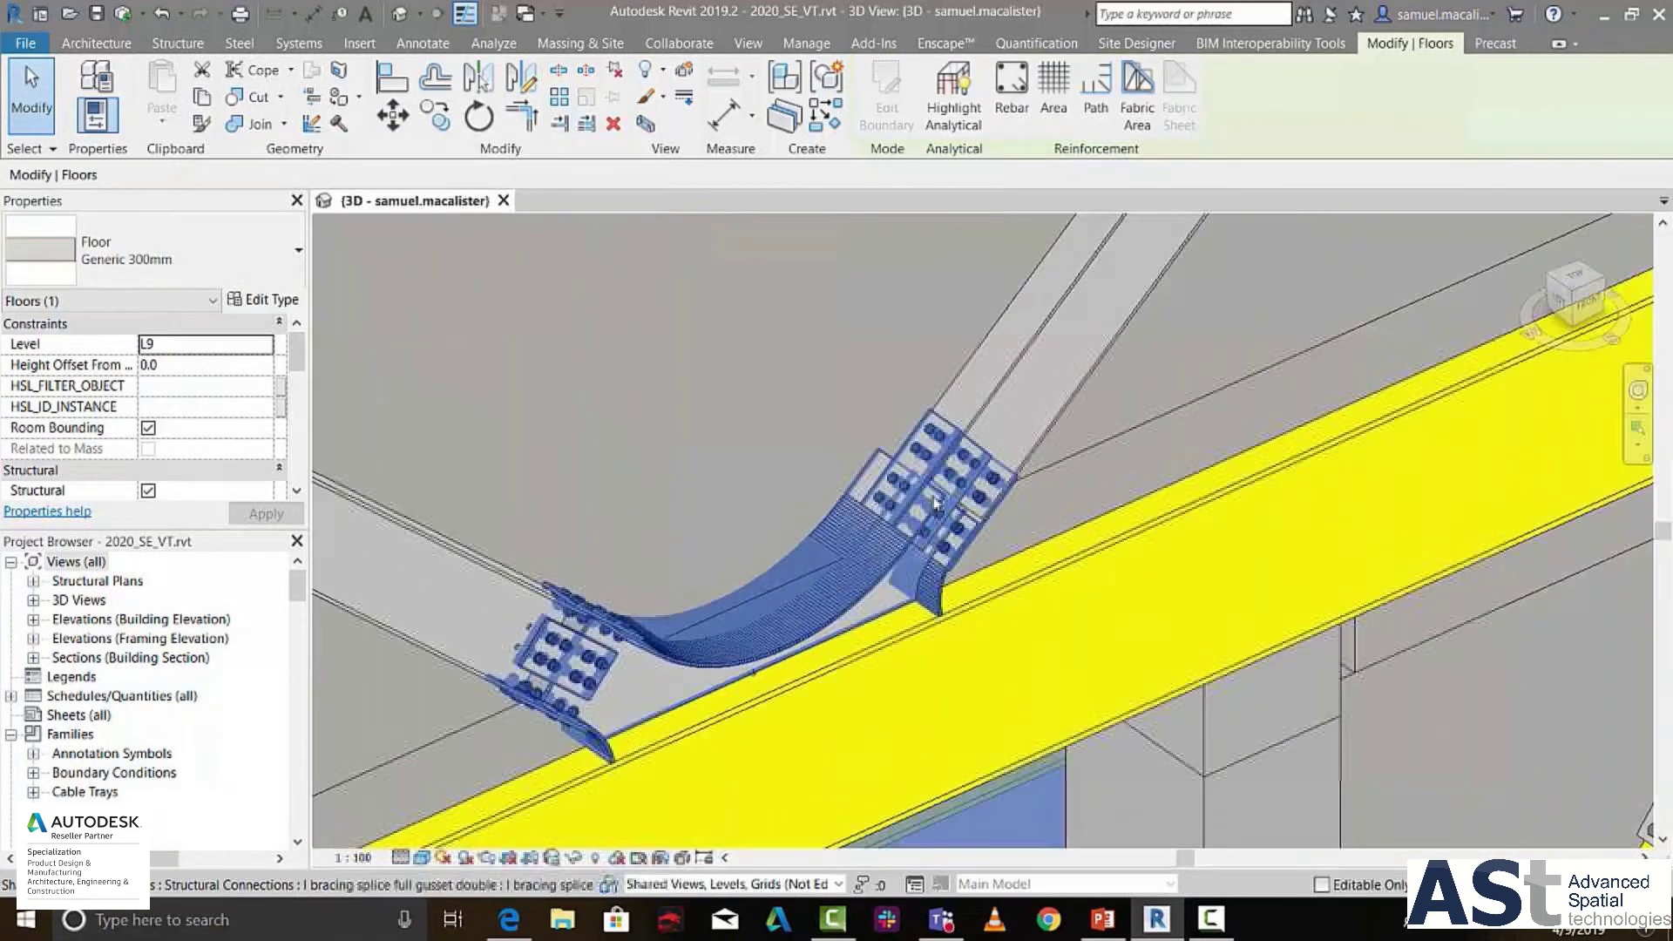
scroll(934, 503, "up", 5)
left_click(998, 601)
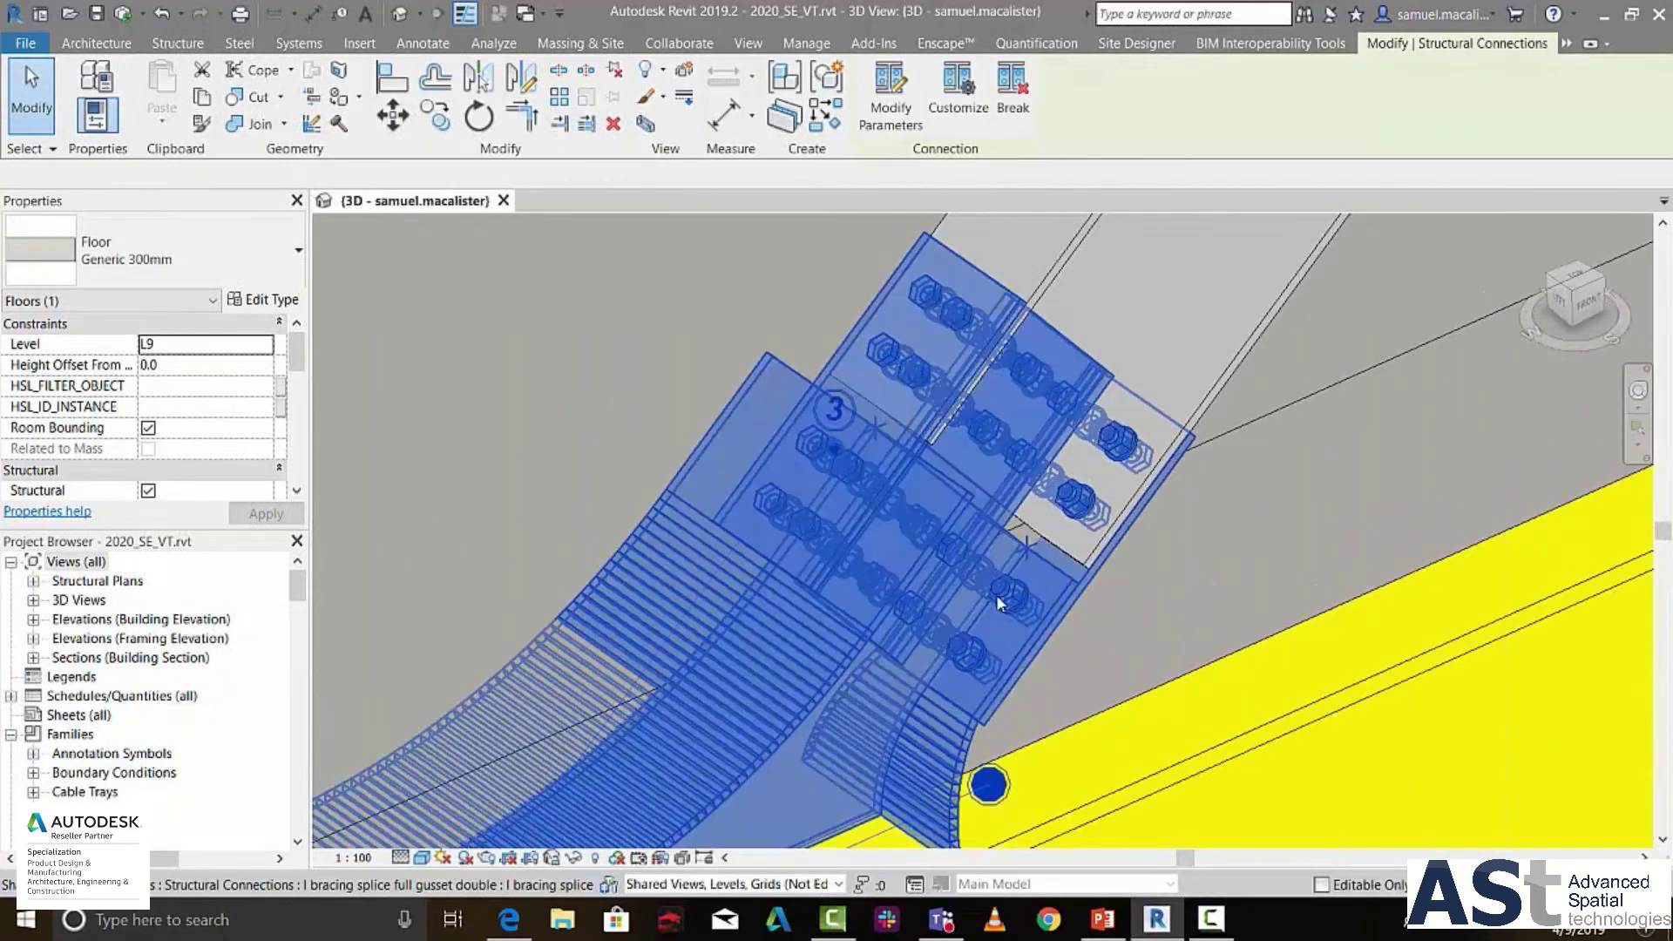
left_click(892, 103)
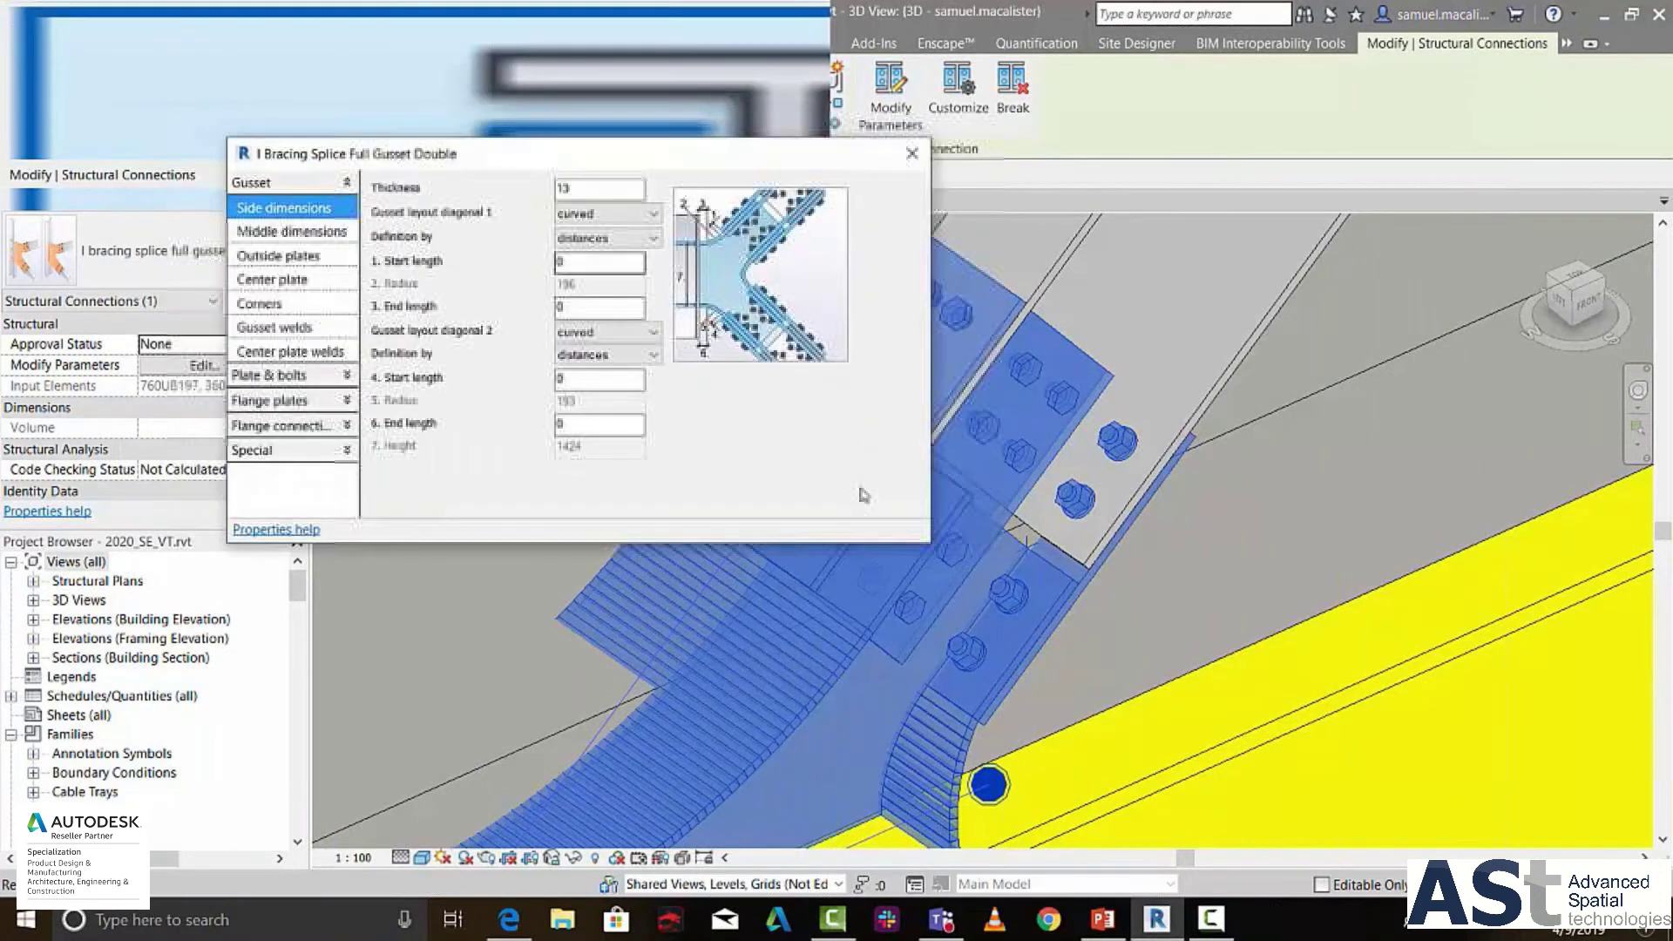
left_click(292, 231)
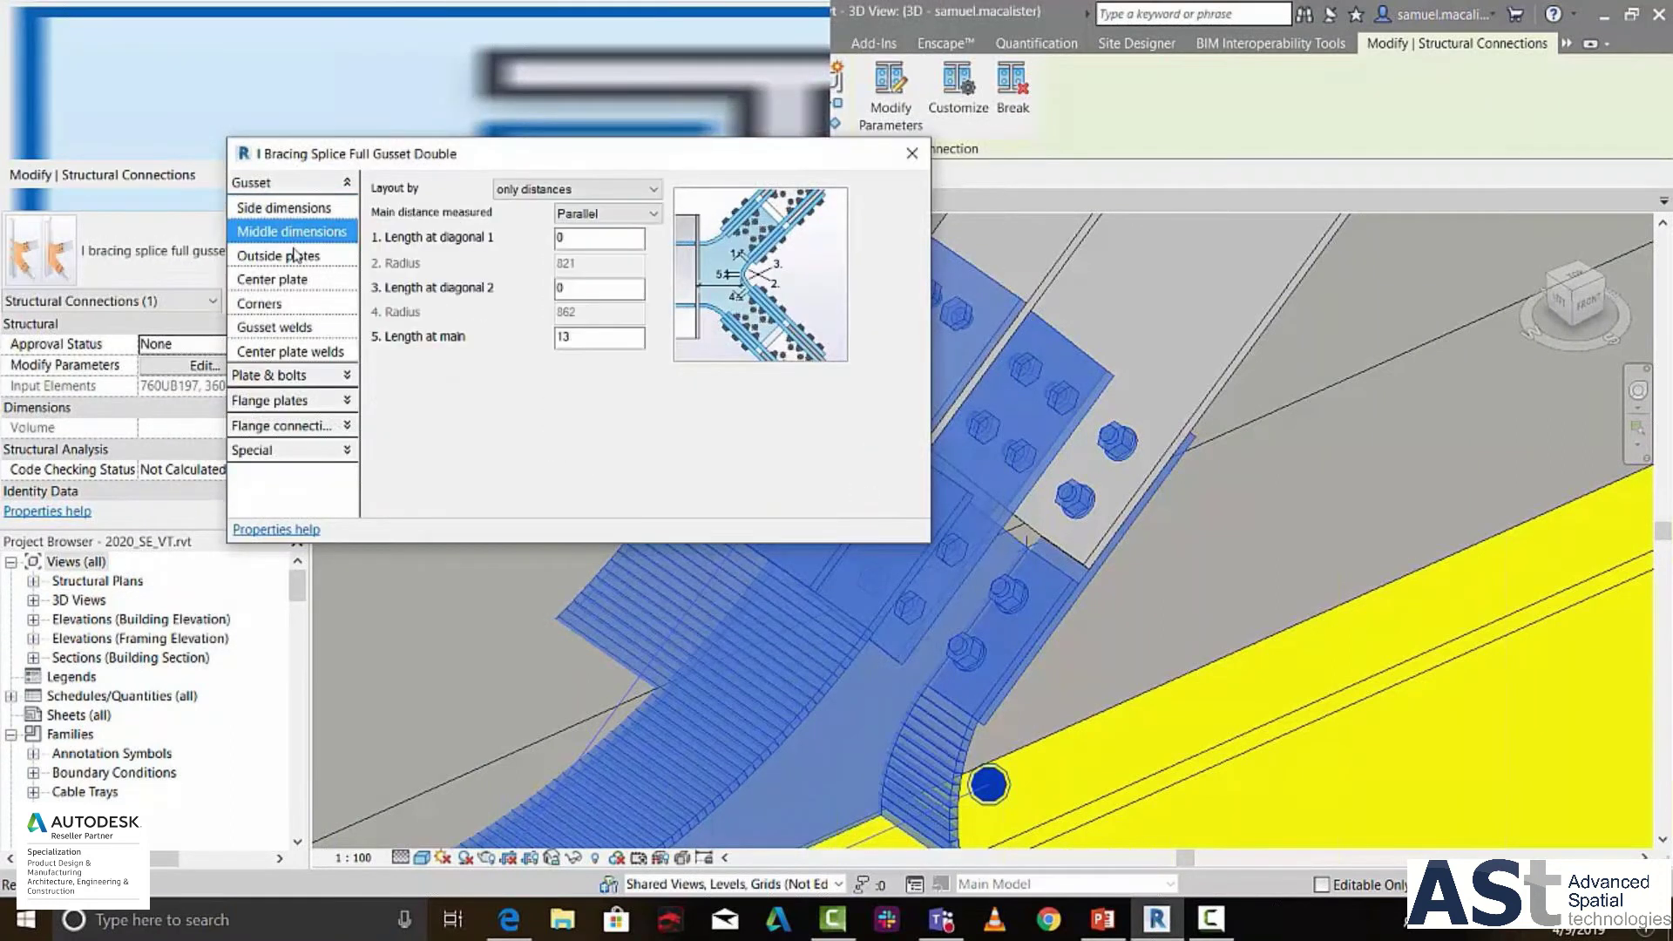
left_click(292, 255)
left_click(294, 279)
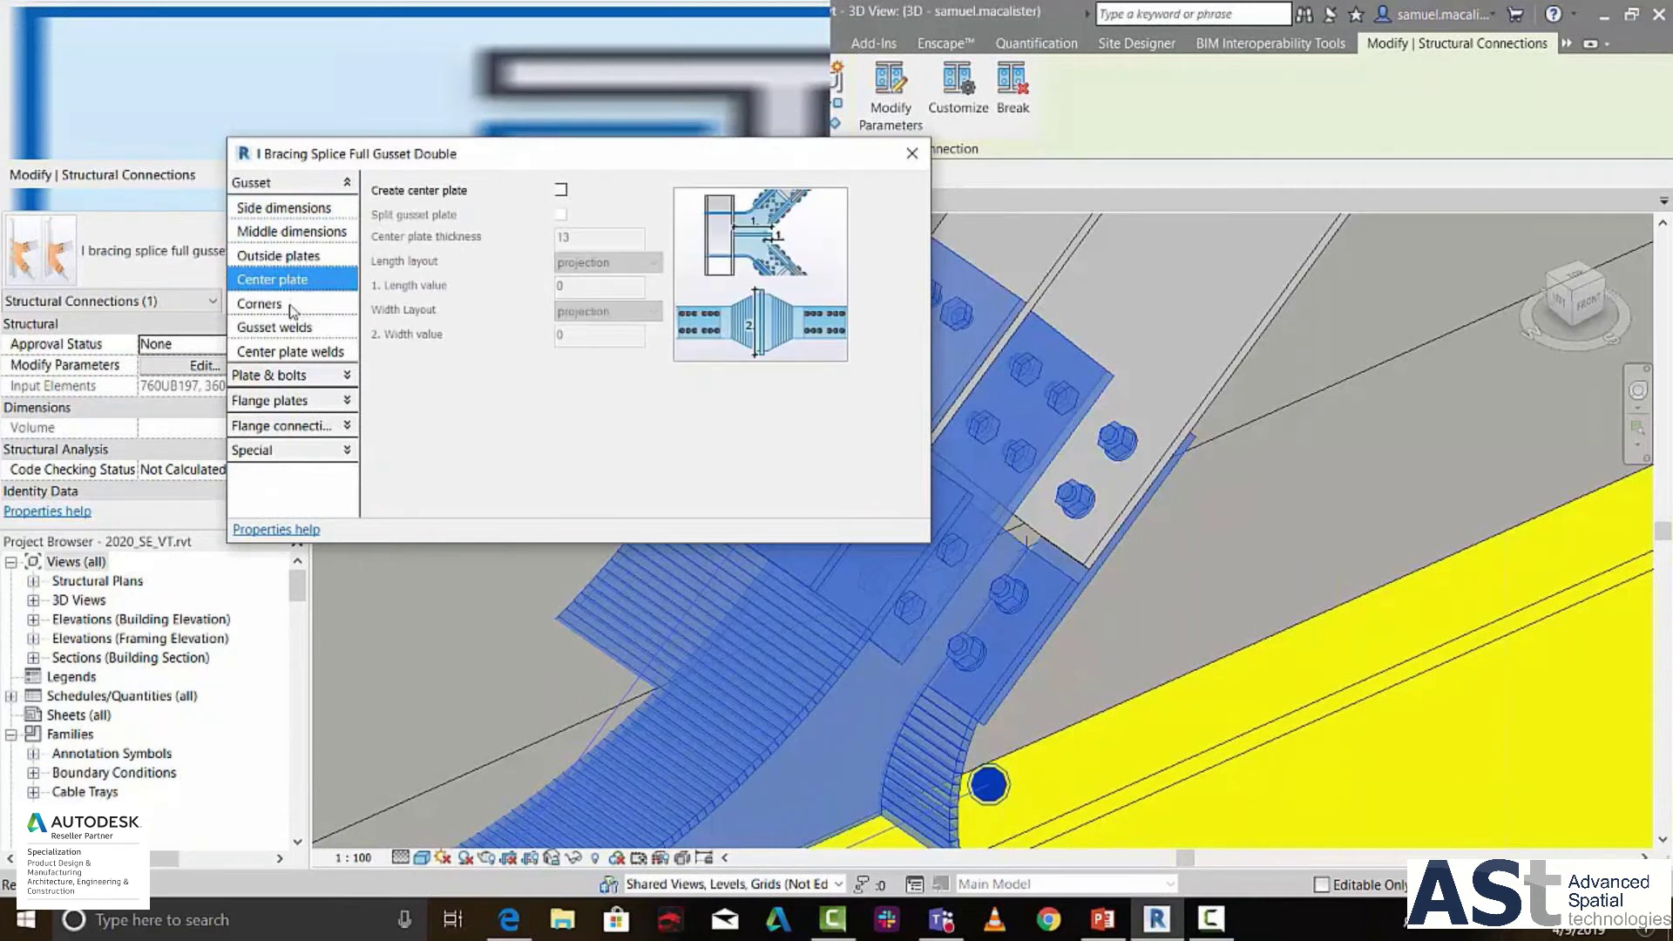
left_click(293, 304)
left_click(290, 328)
left_click(285, 376)
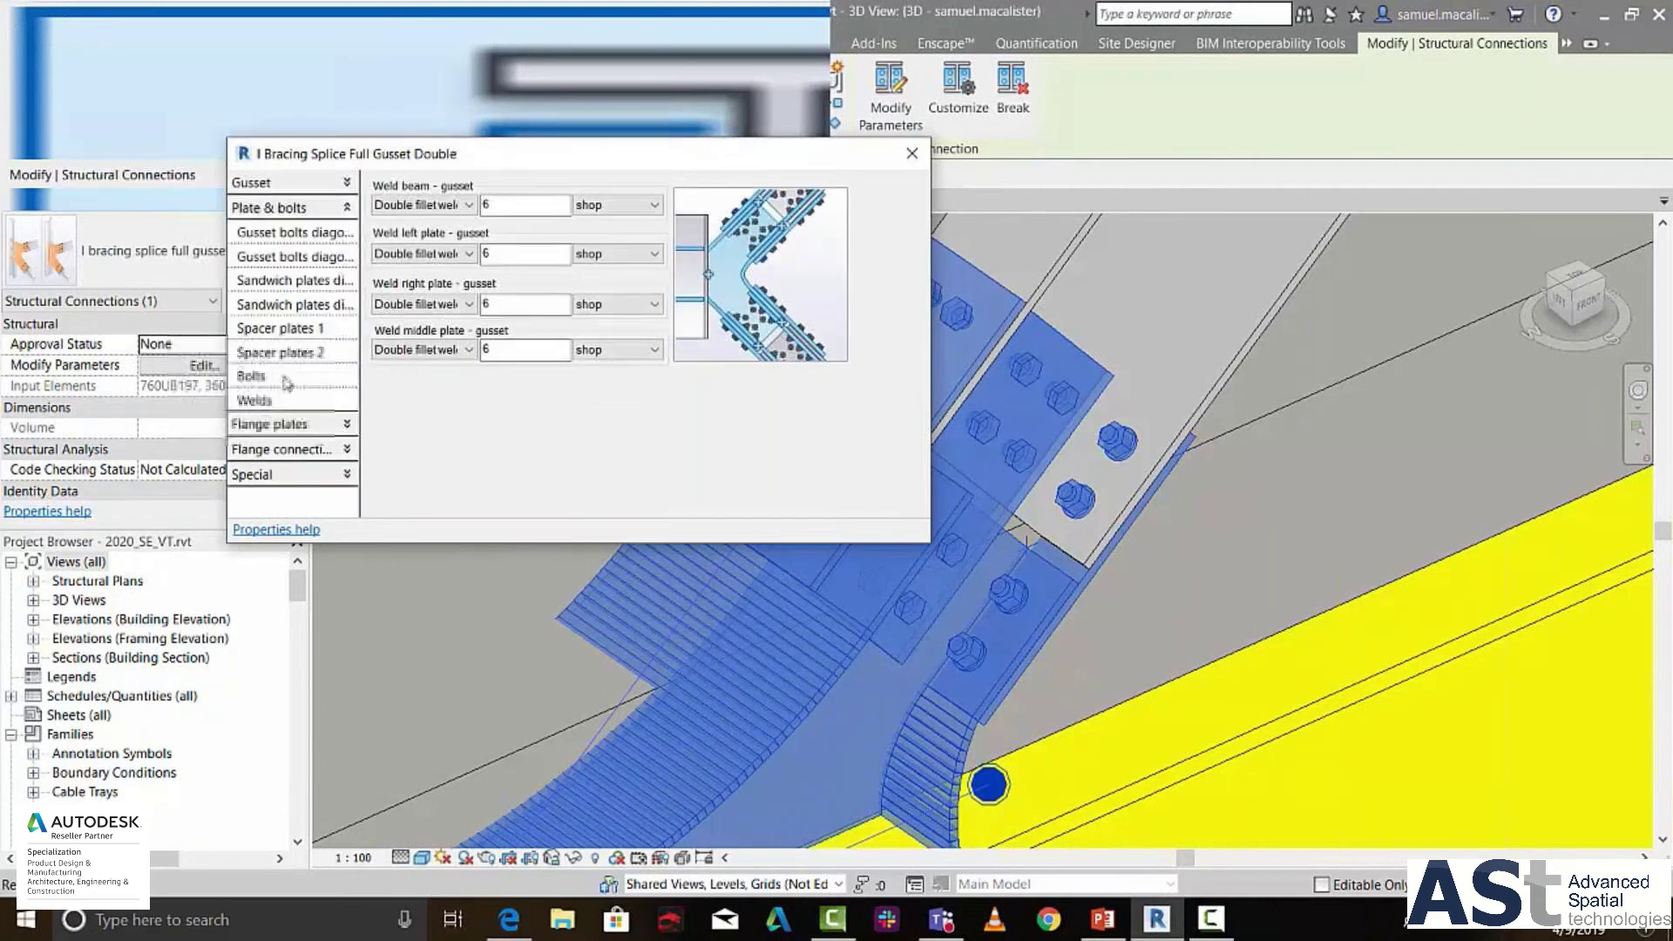
left_click(278, 425)
left_click(286, 362)
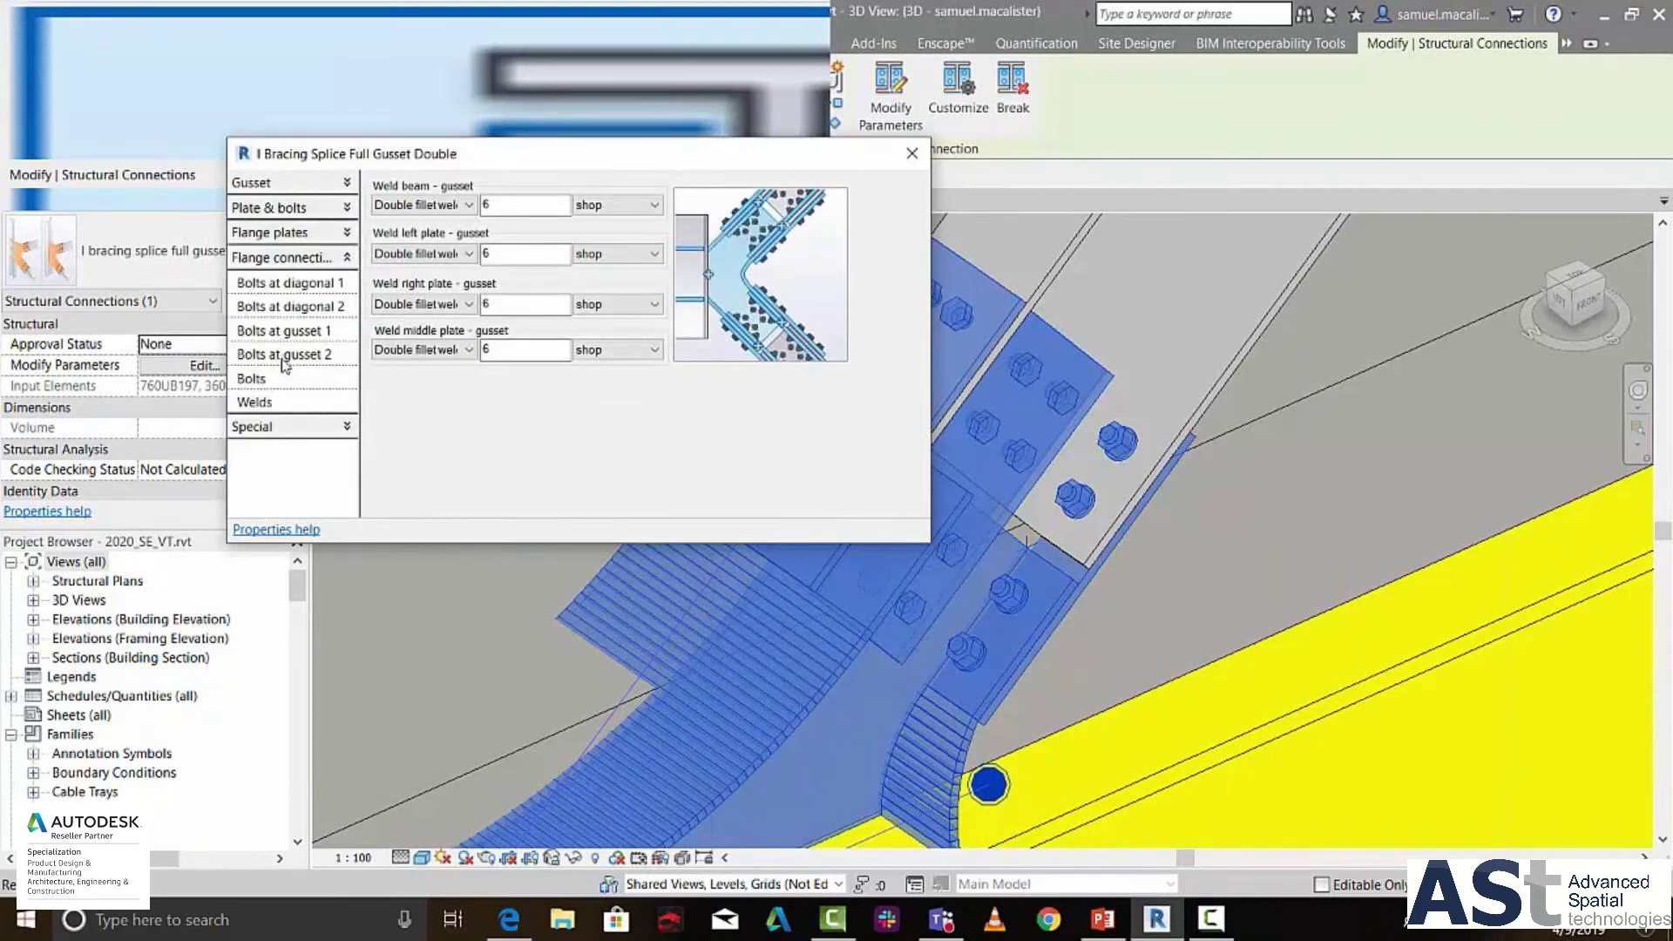
left_click(286, 427)
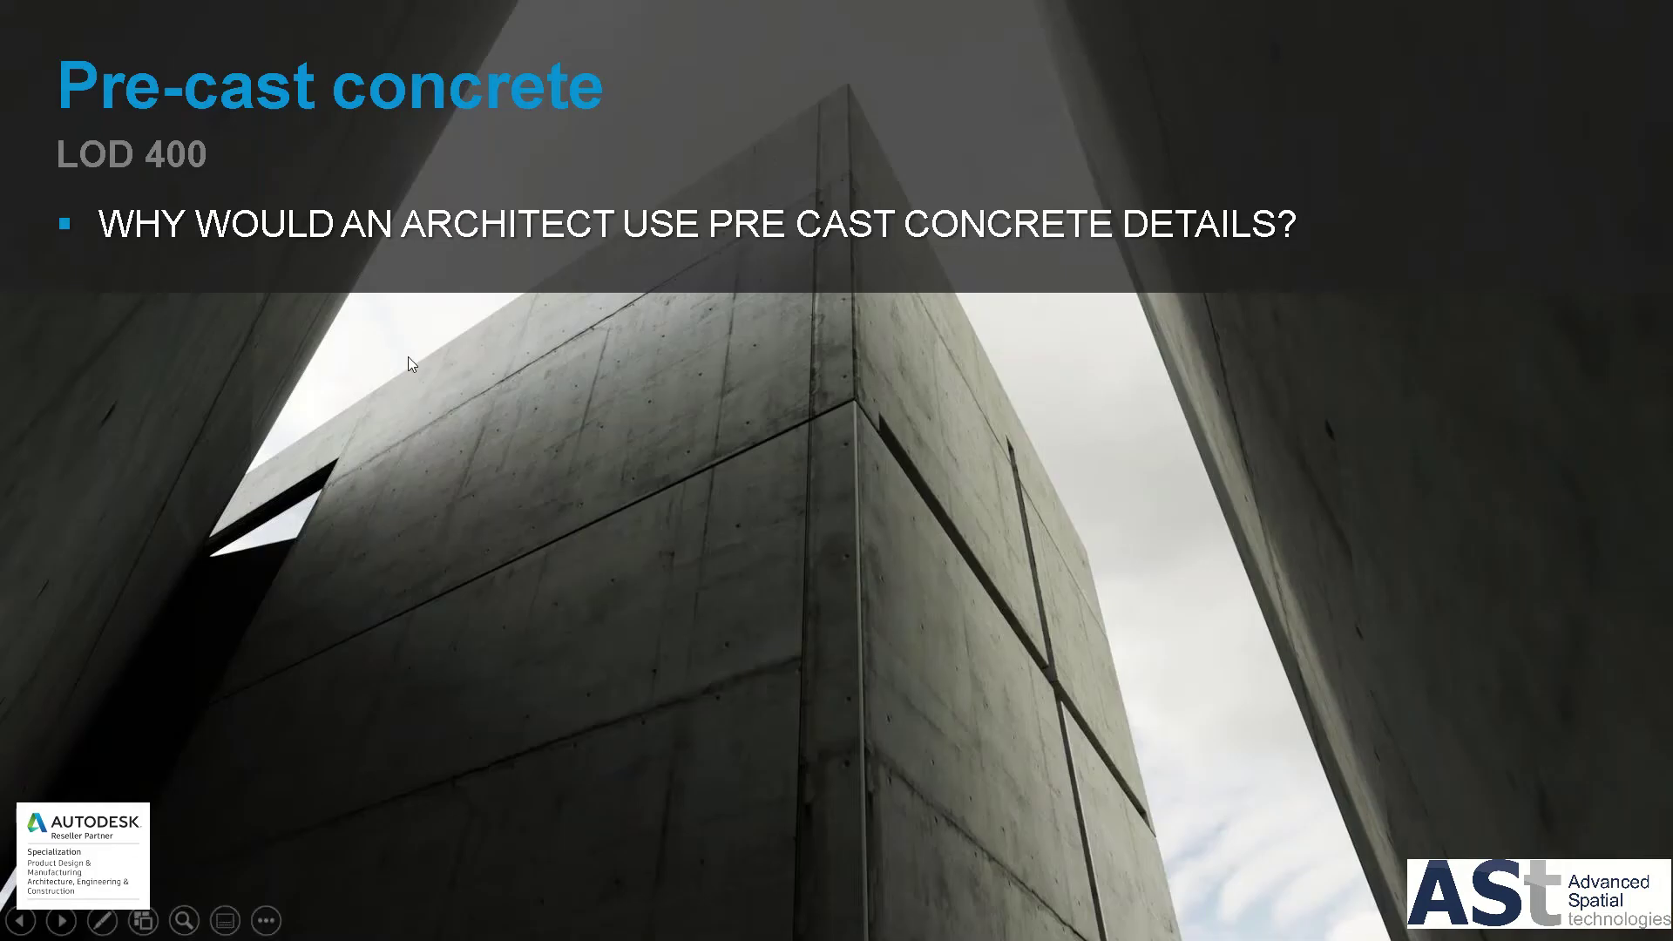
left_click(408, 358)
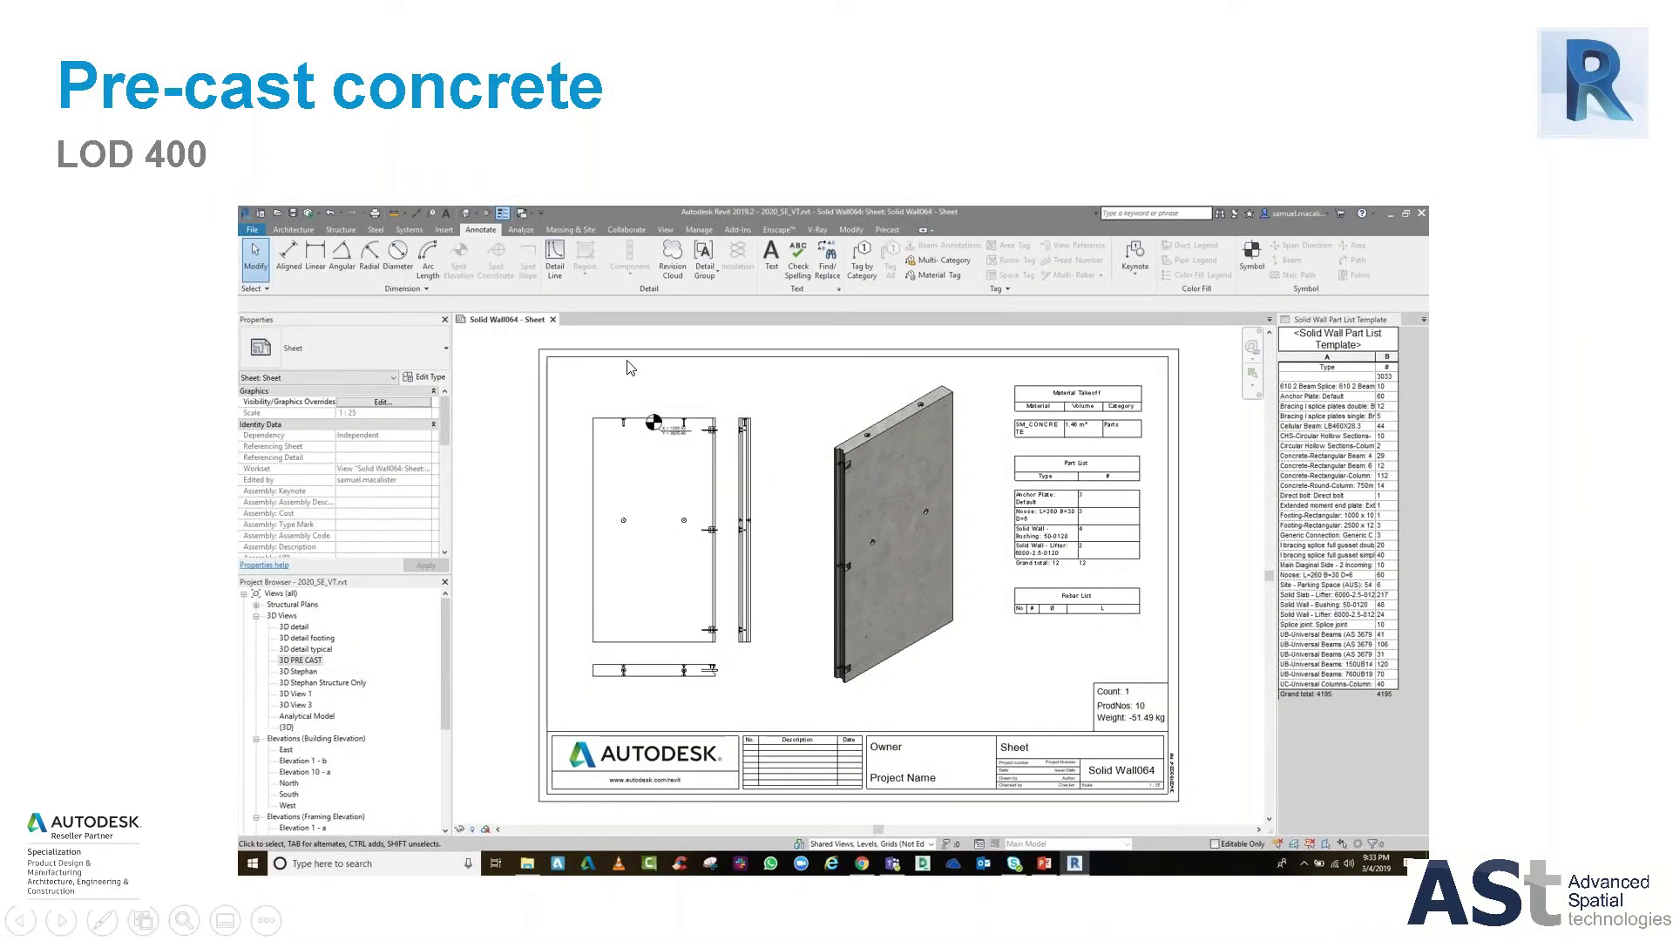
left_click(792, 296)
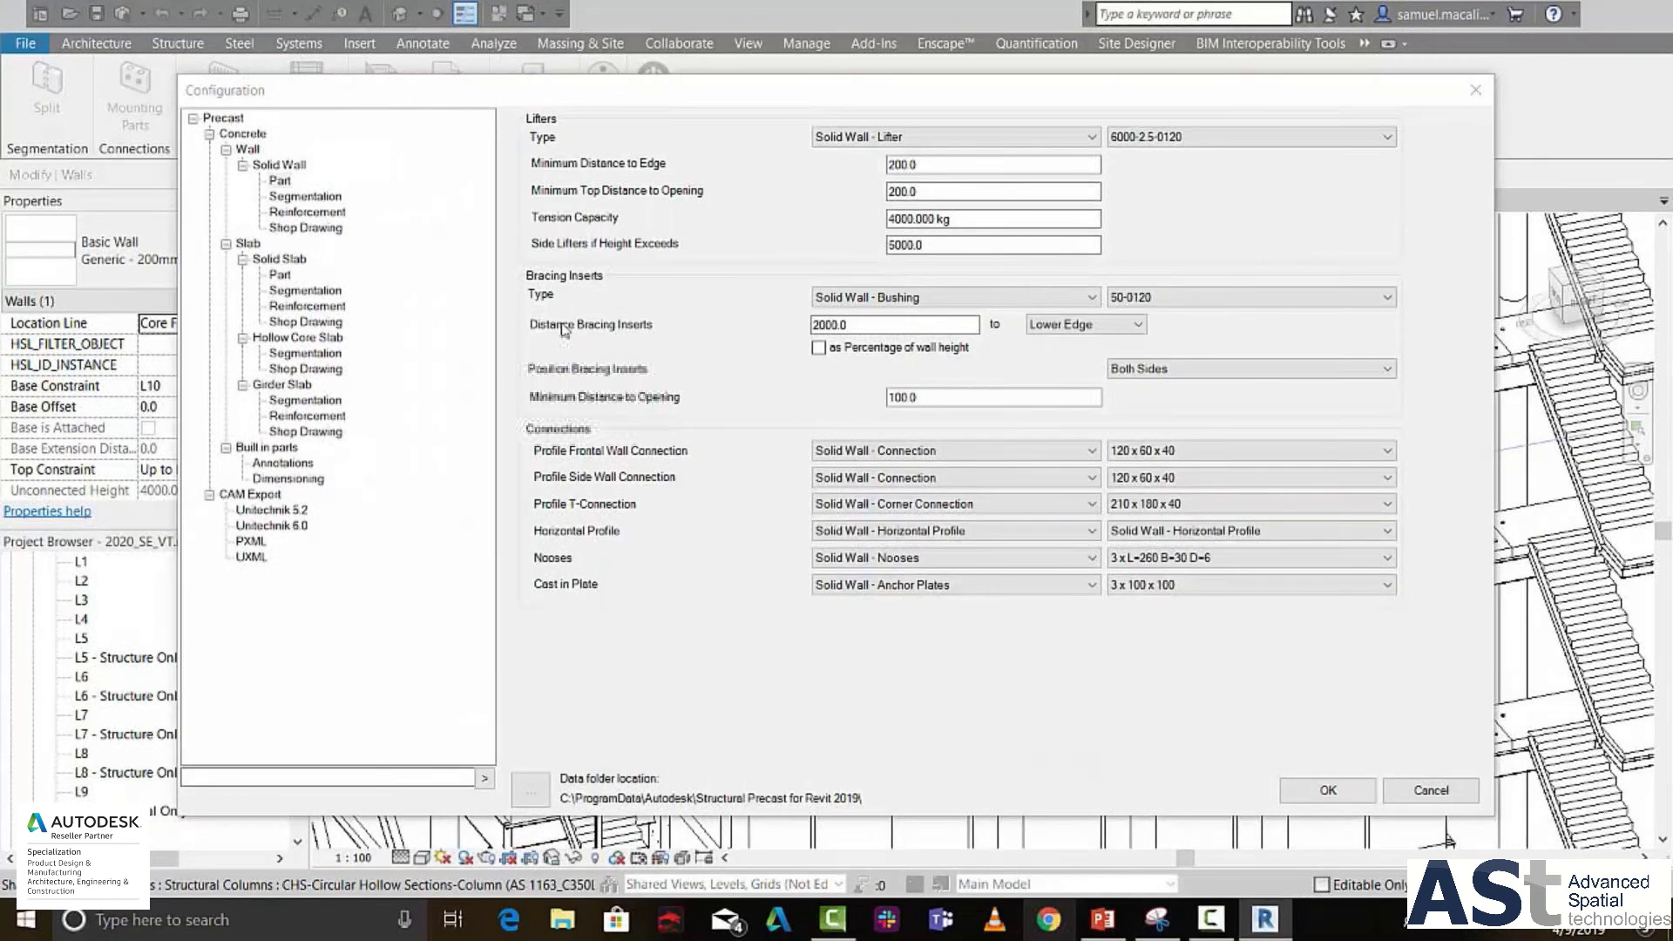
Review the precast configuration for solid wall parts, segmentation, reinforcement, shop drawings, dimensioning and CAM export, and accept it.
left_click(279, 180)
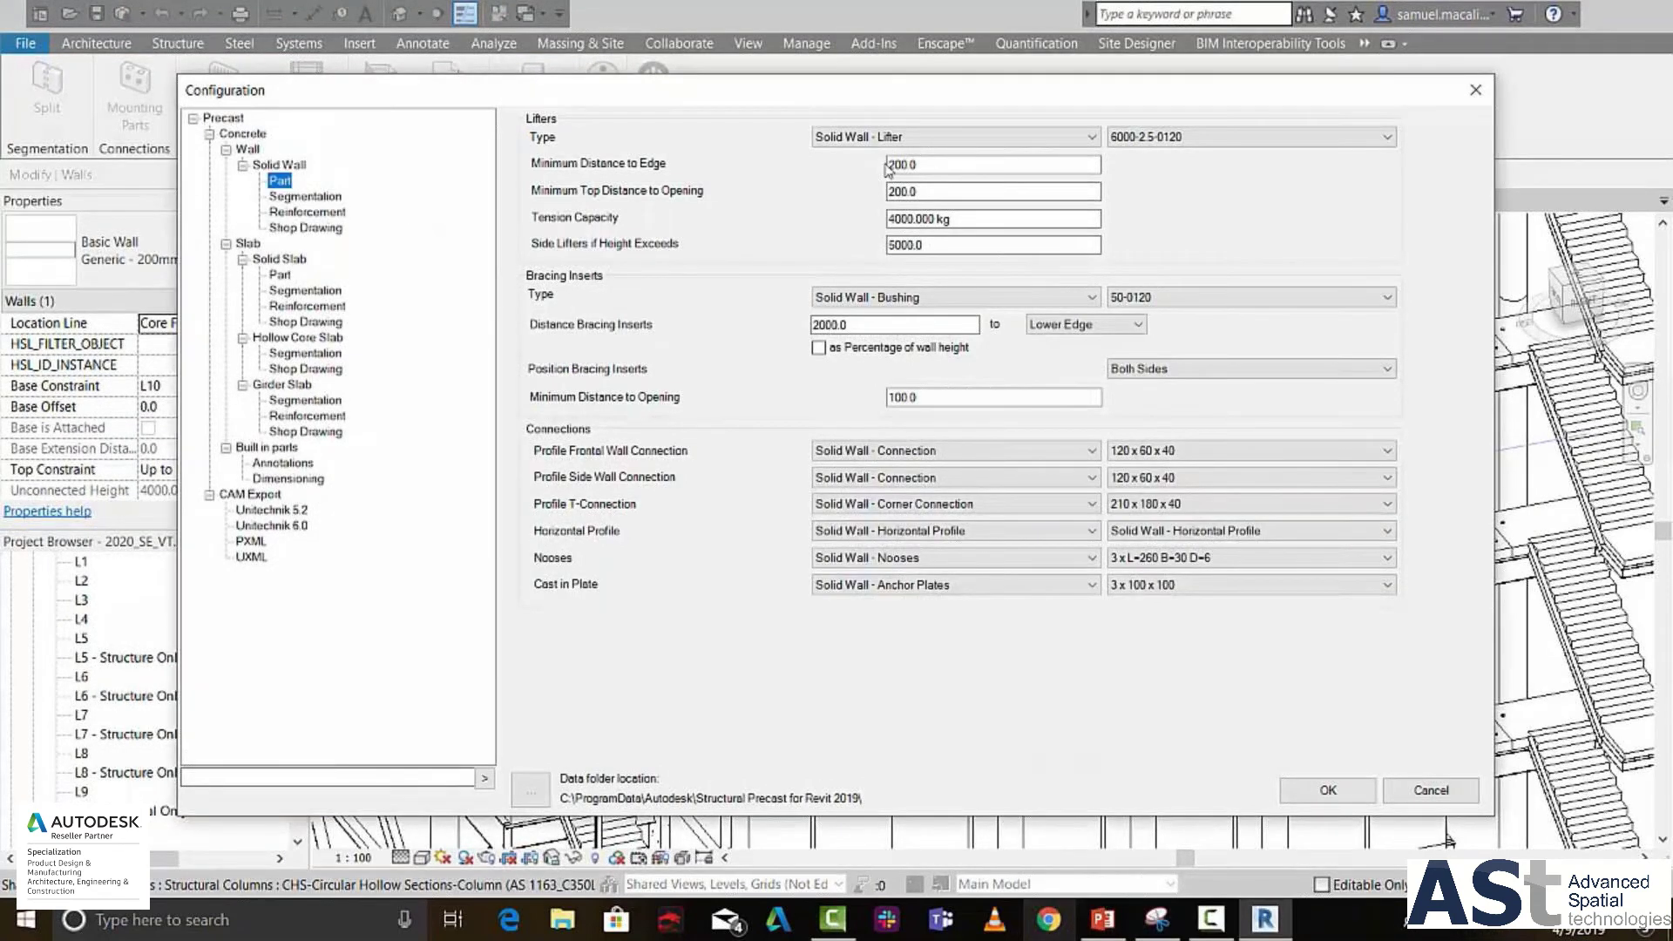
left_click(305, 196)
left_click(319, 213)
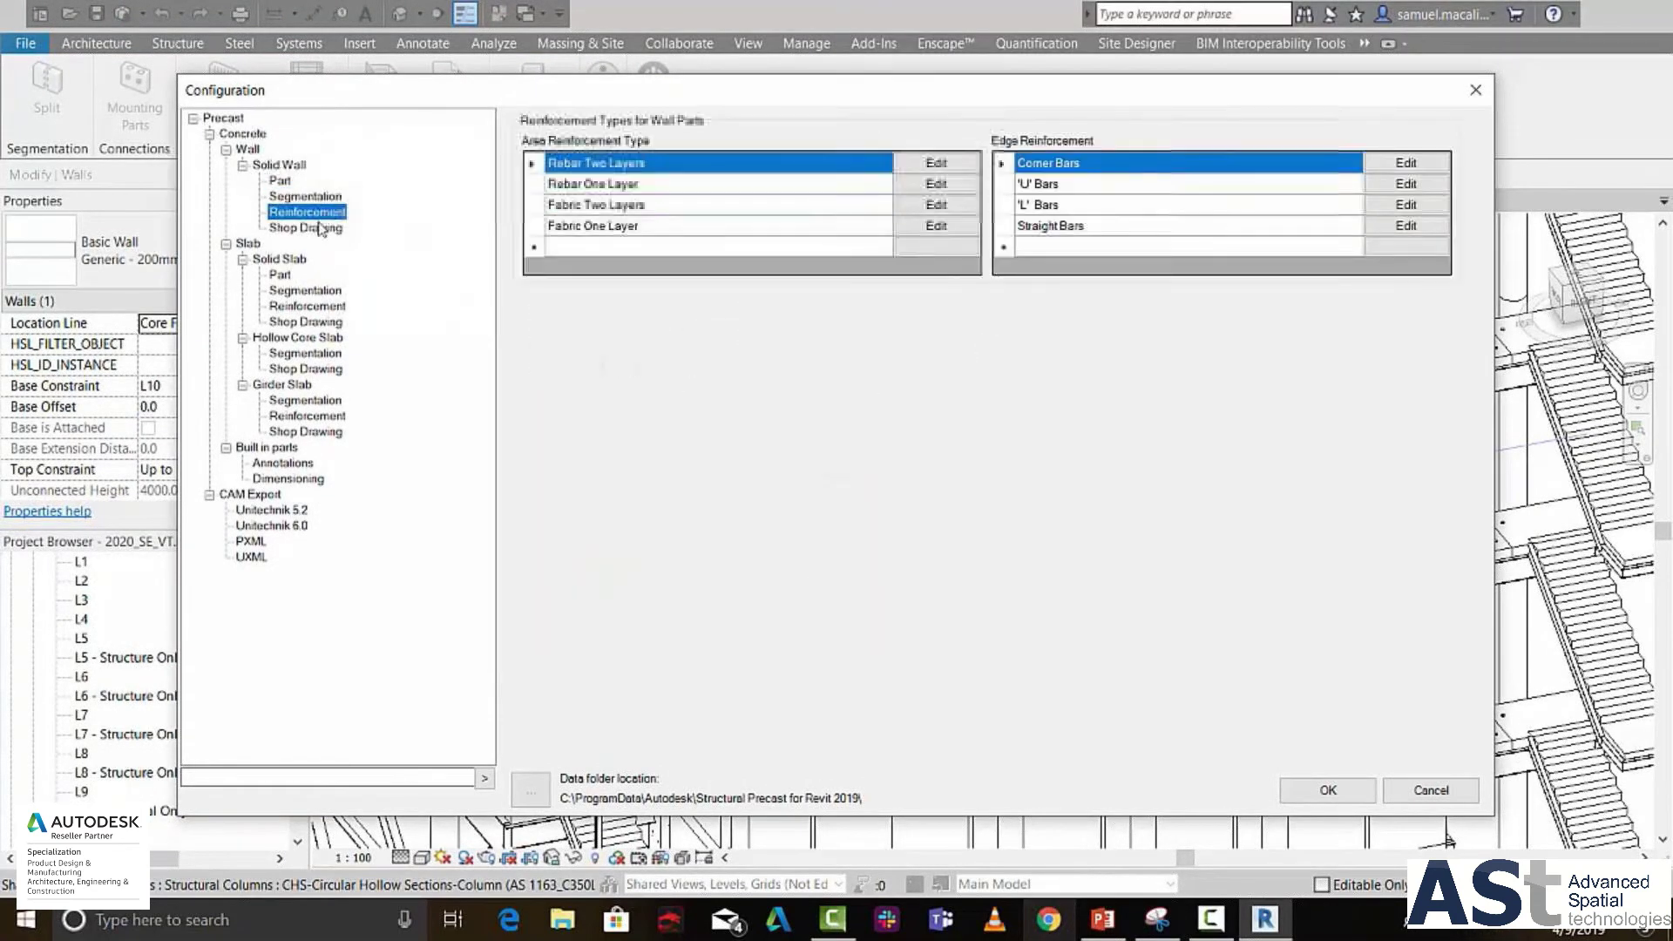
left_click(306, 227)
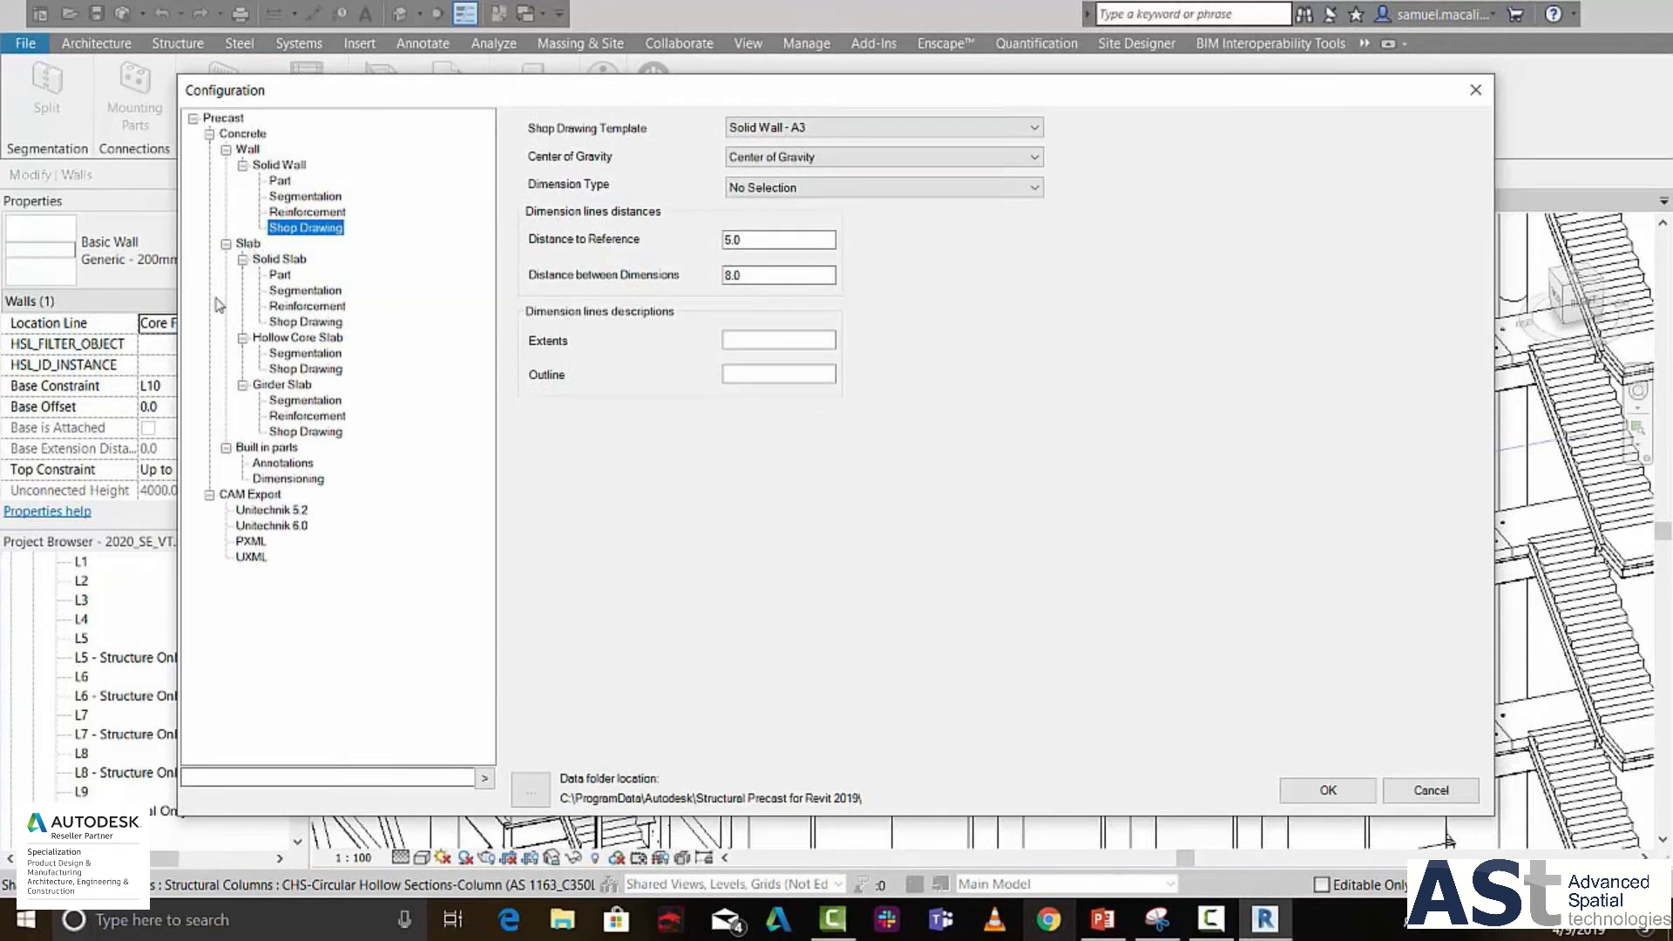
left_click(288, 479)
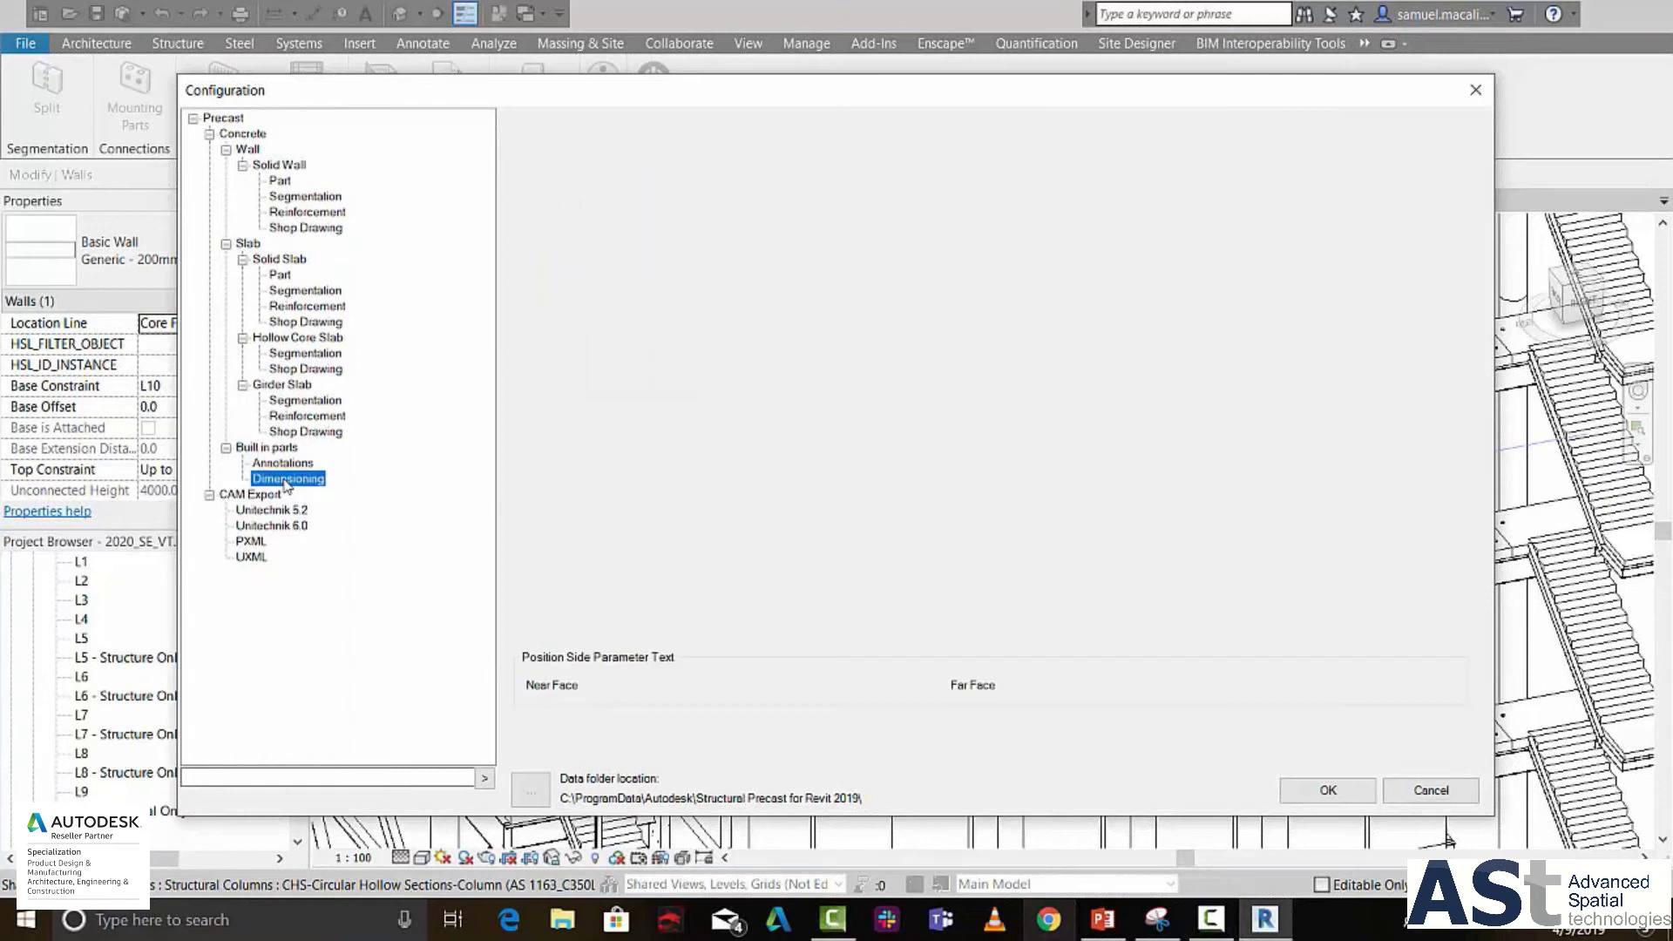
left_click(271, 510)
left_click(272, 526)
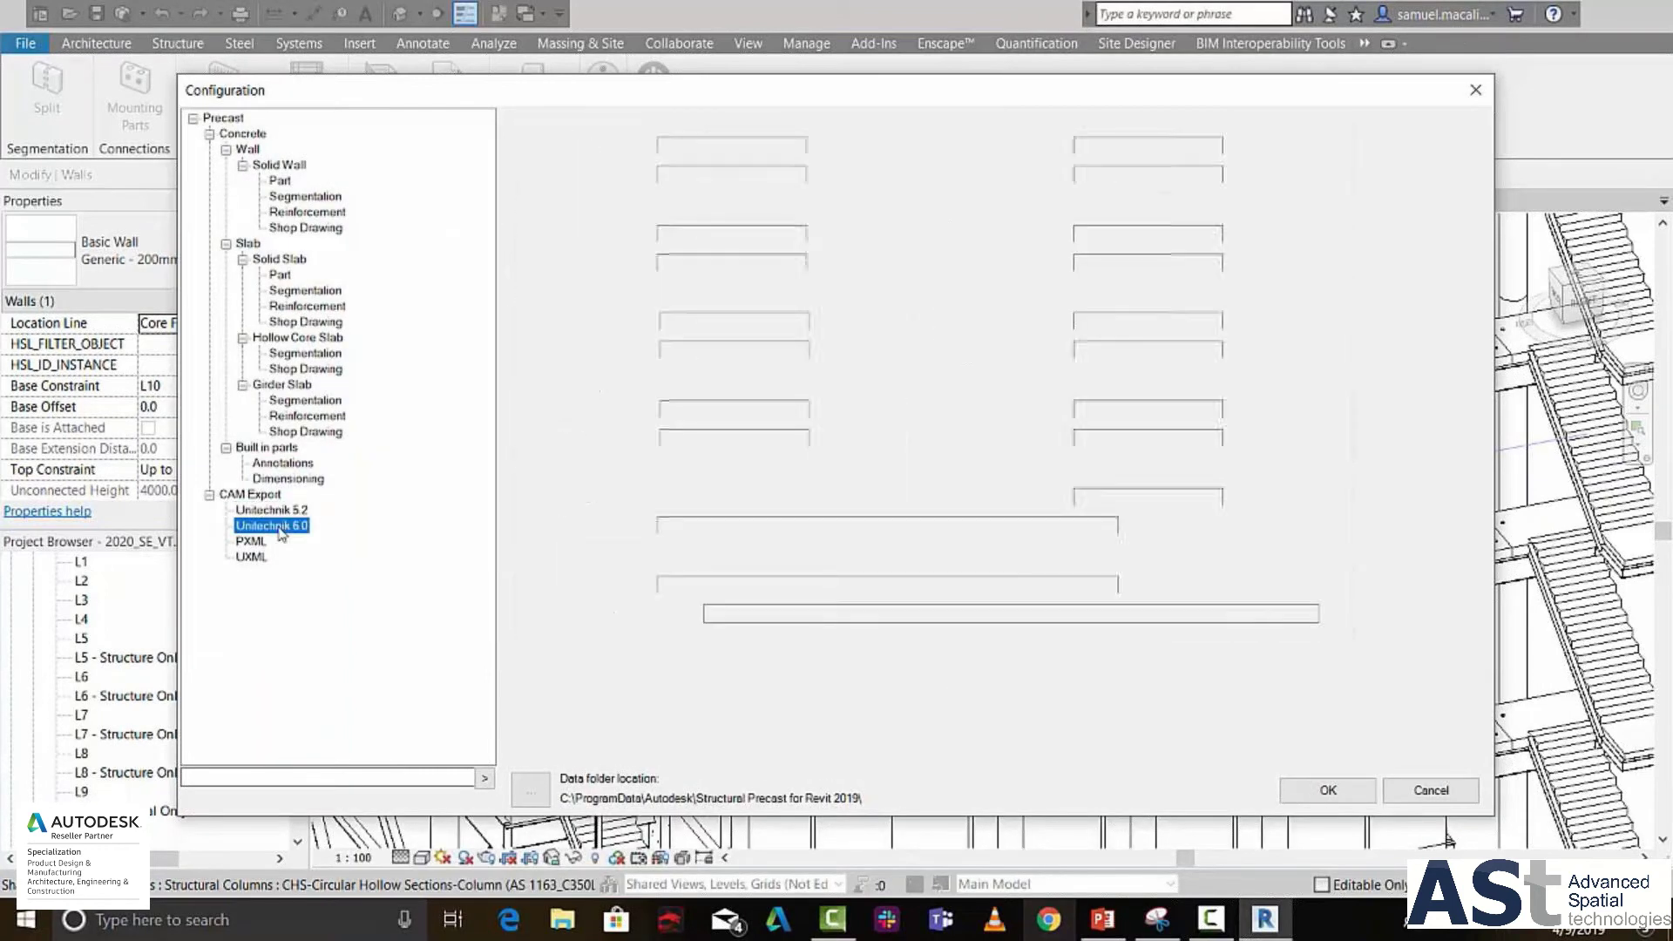
left_click(250, 541)
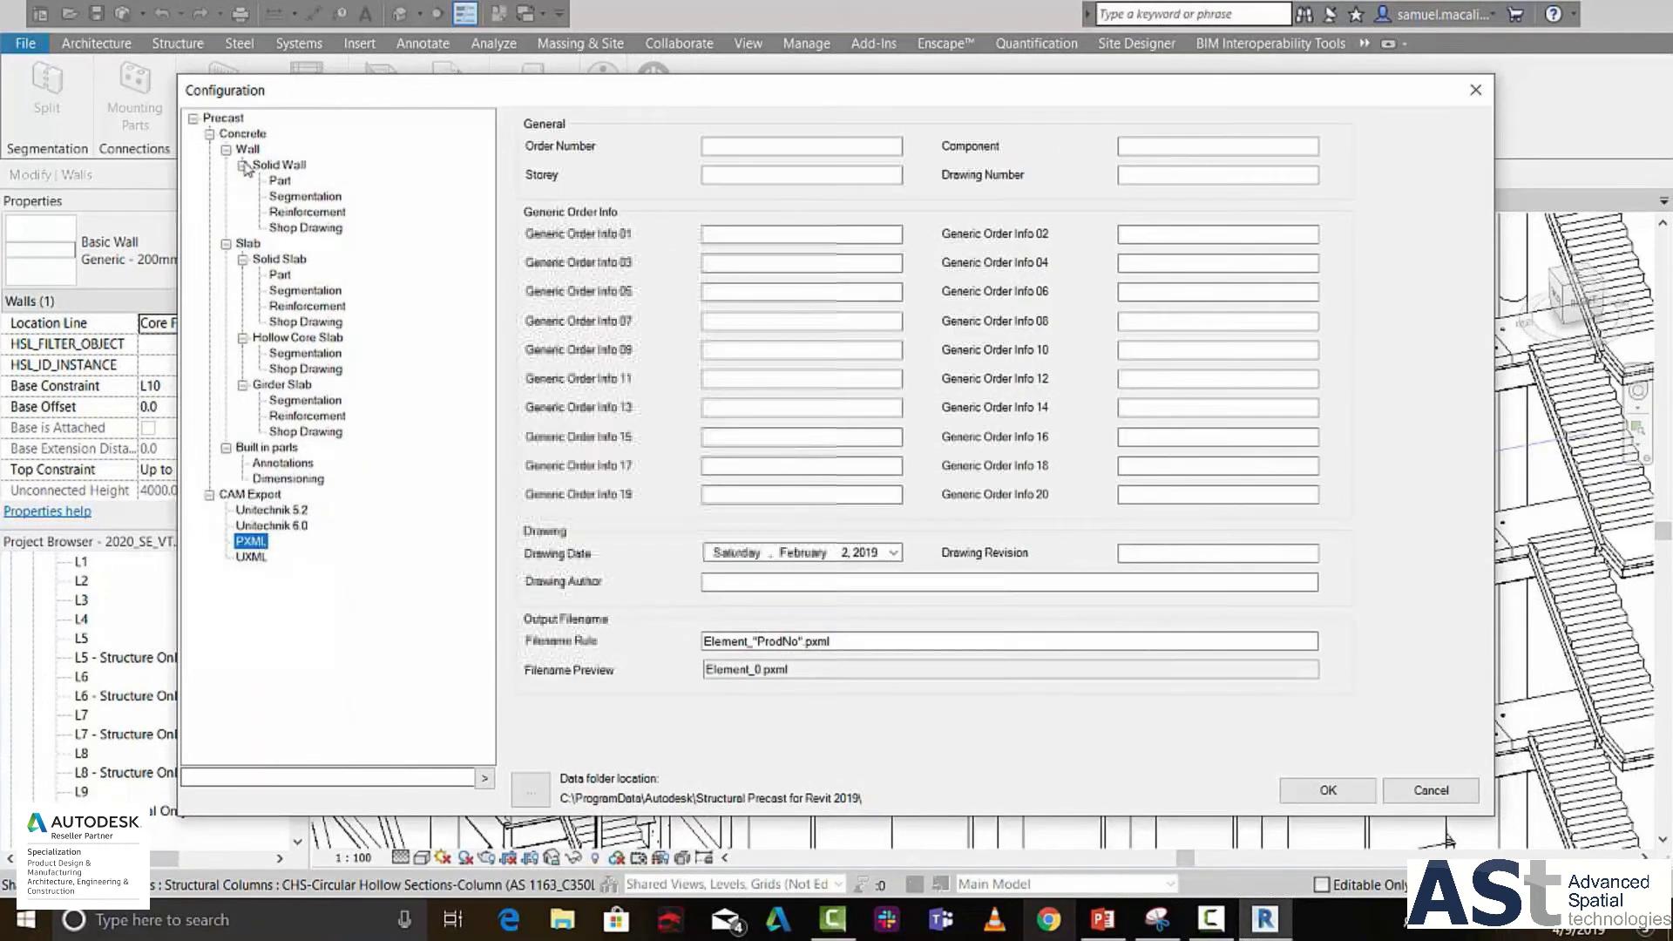
left_click(288, 196)
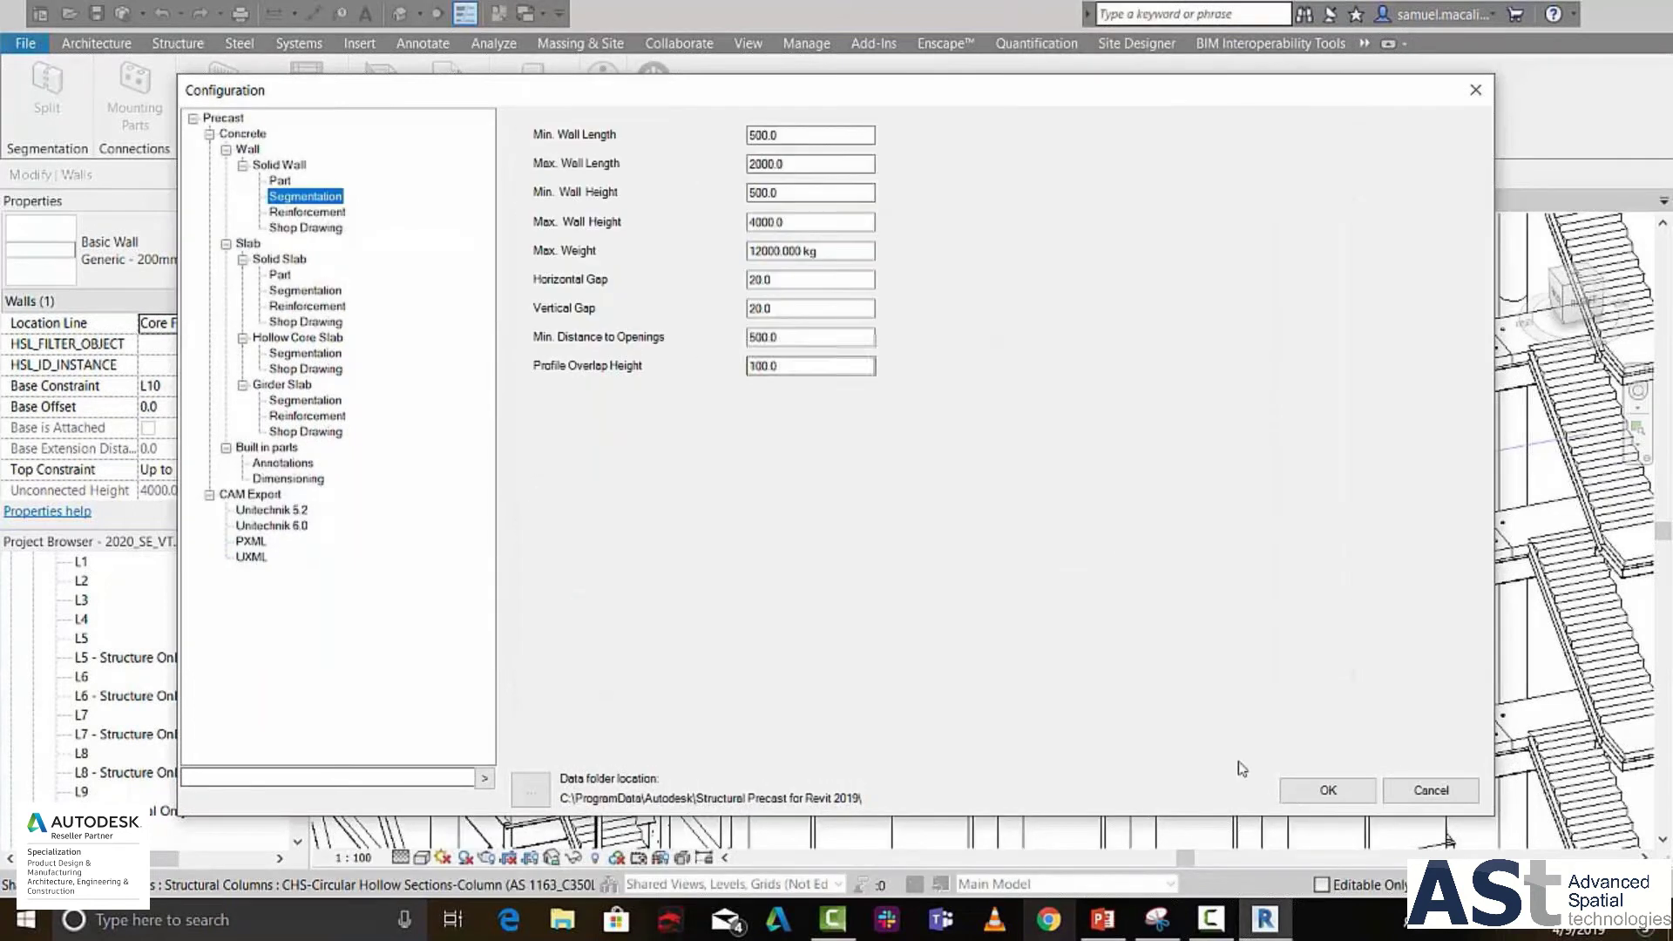
left_click(1325, 791)
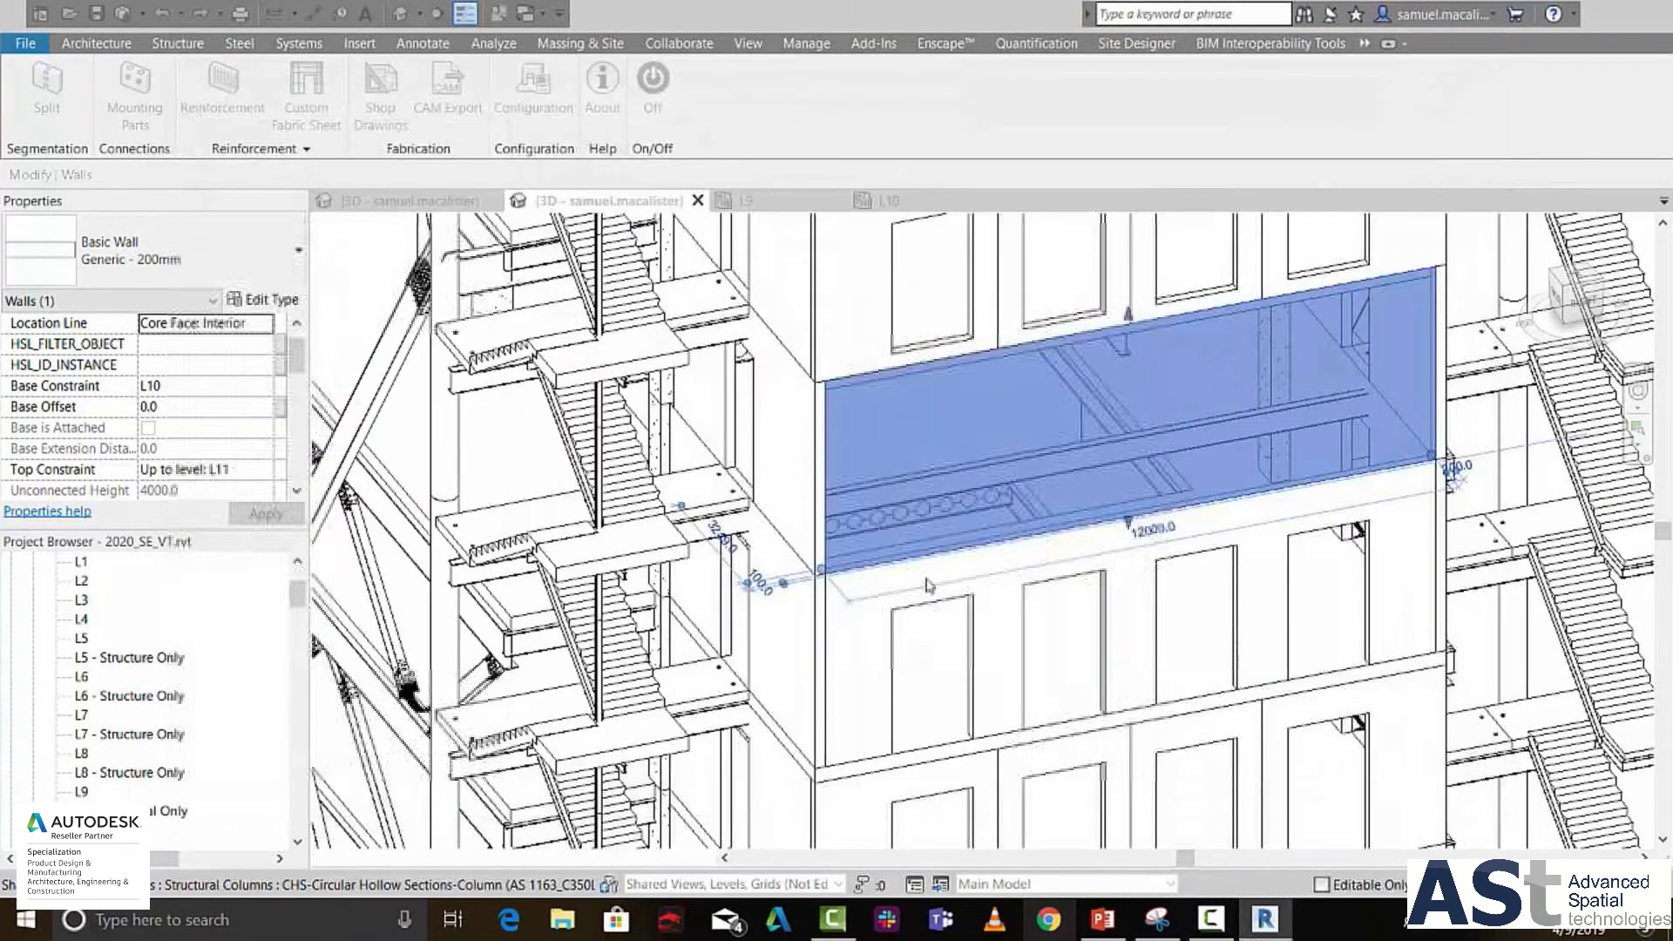
Split the selected L10 wall into precast solid wall panels and inspect the built-in parts of one panel assembly.
left_click(48, 87)
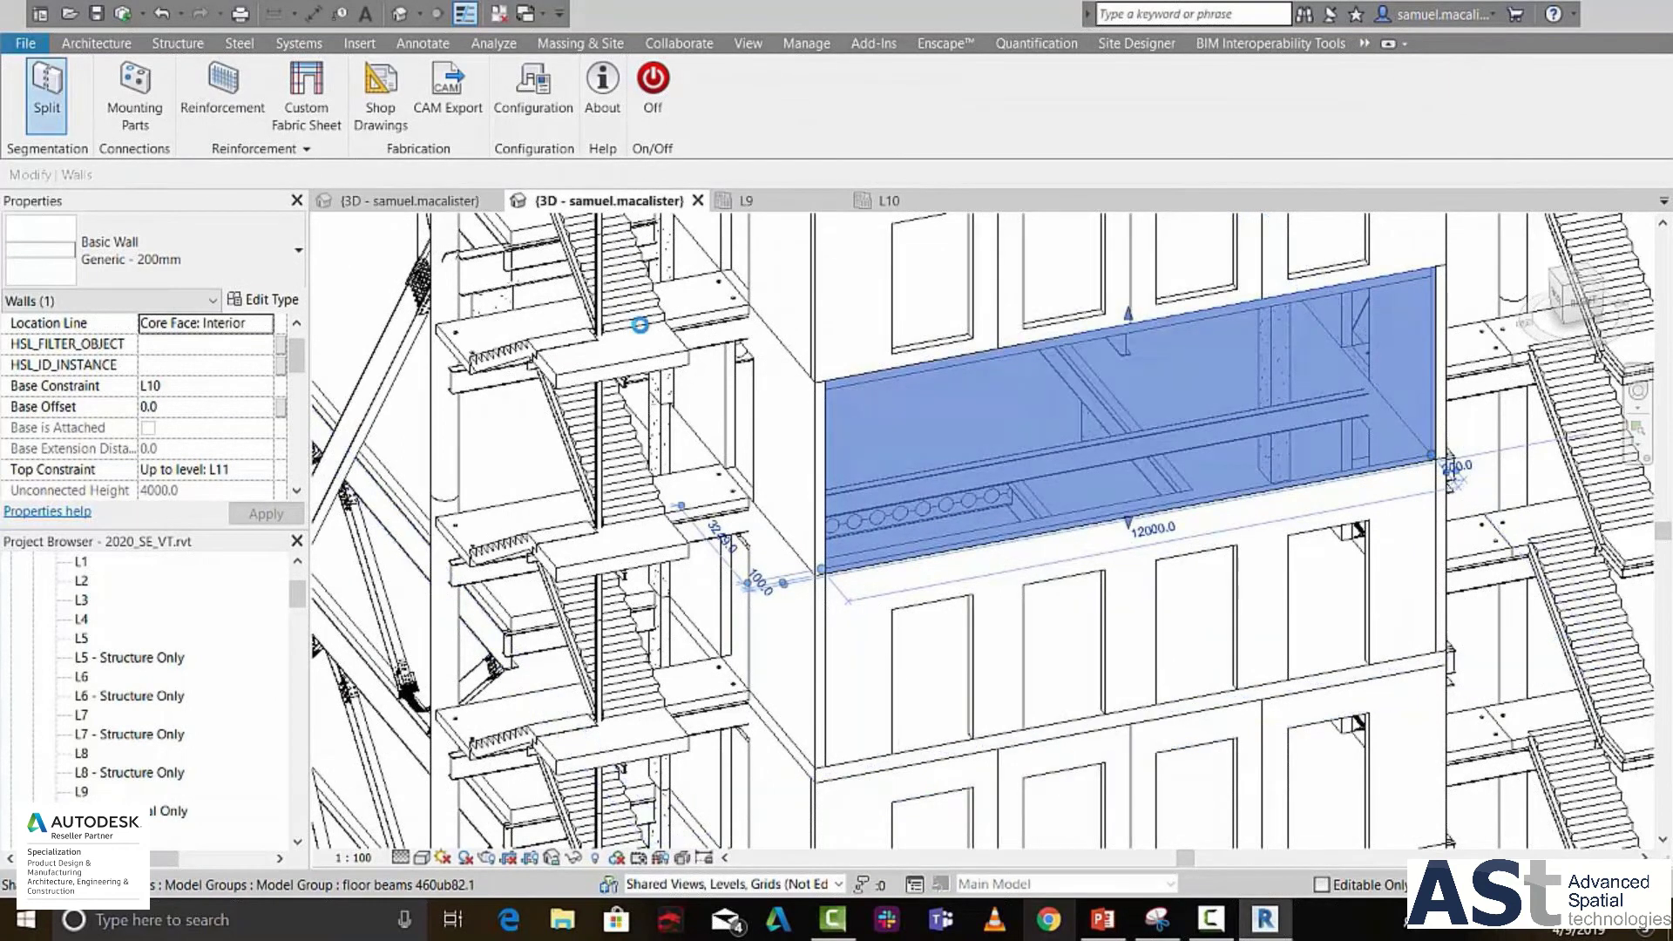
middle_click_drag(1055, 428, 1353, 478, "shift")
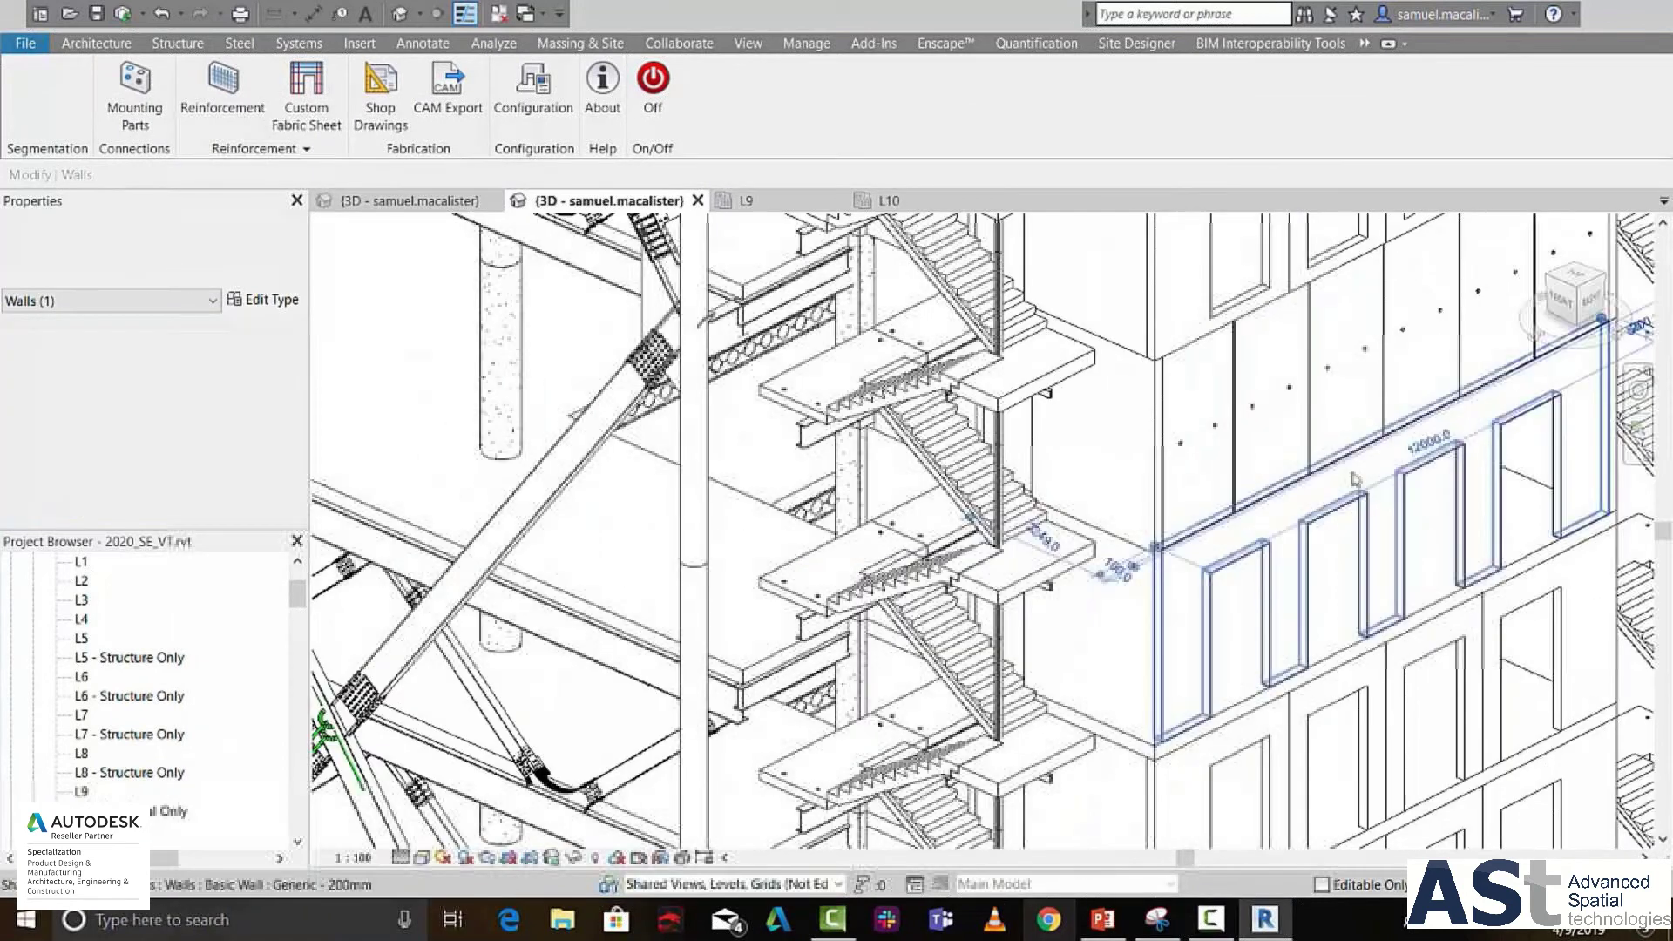
scroll(1353, 478, "up", 5)
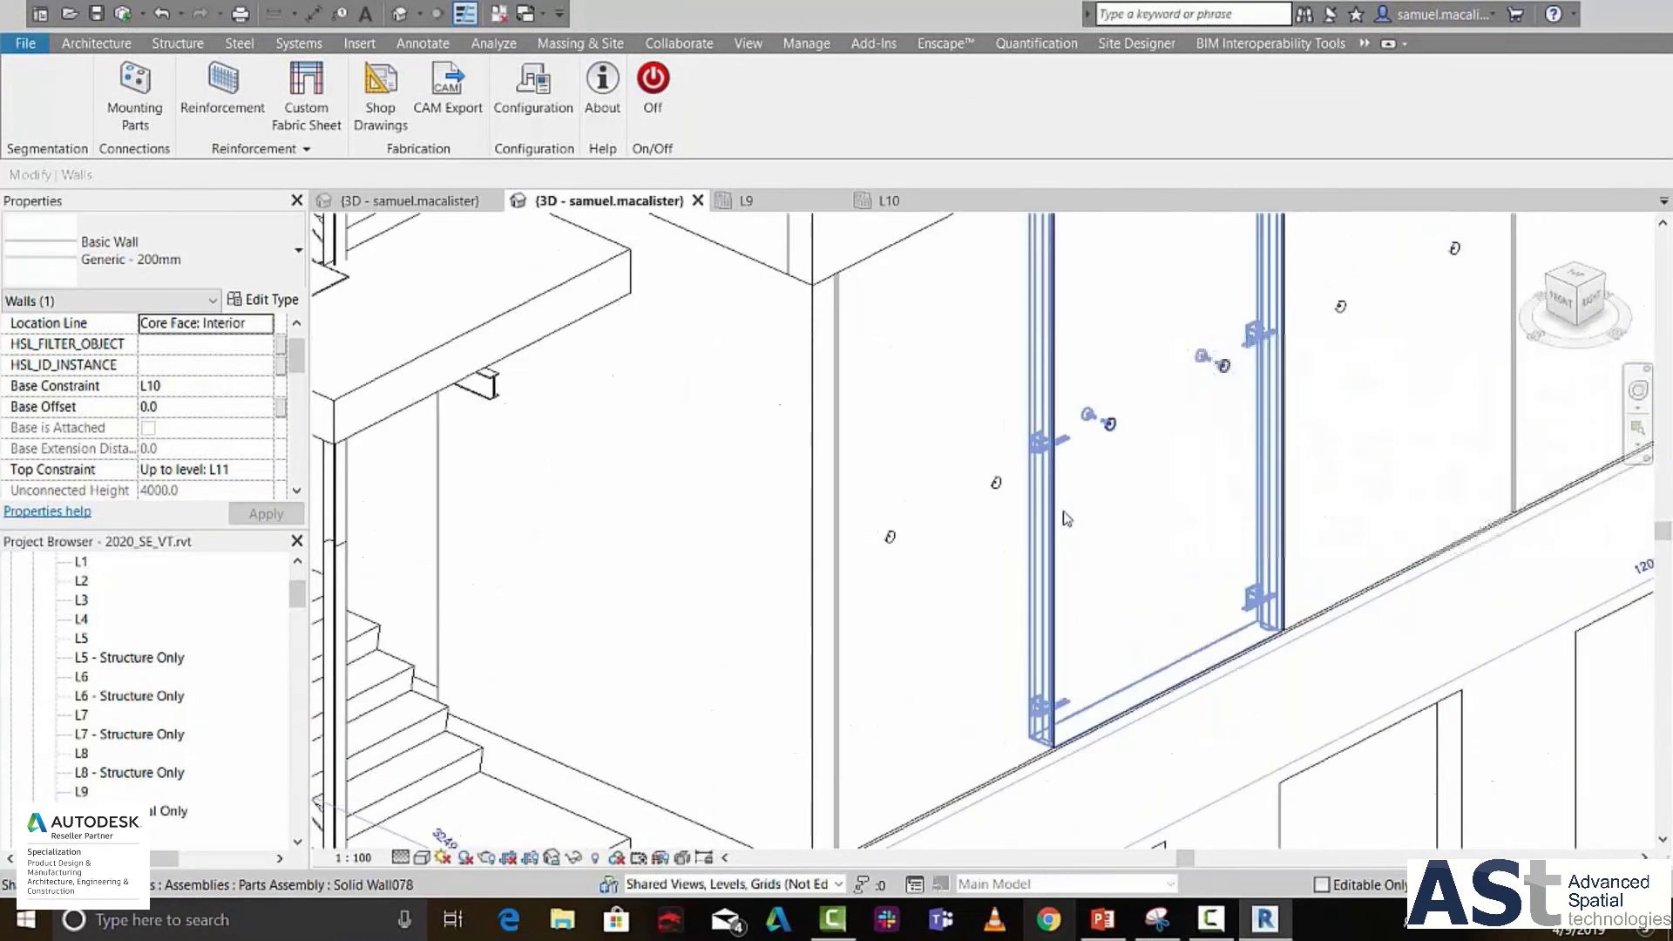
left_click(895, 579)
scroll(1019, 463, "up", 3)
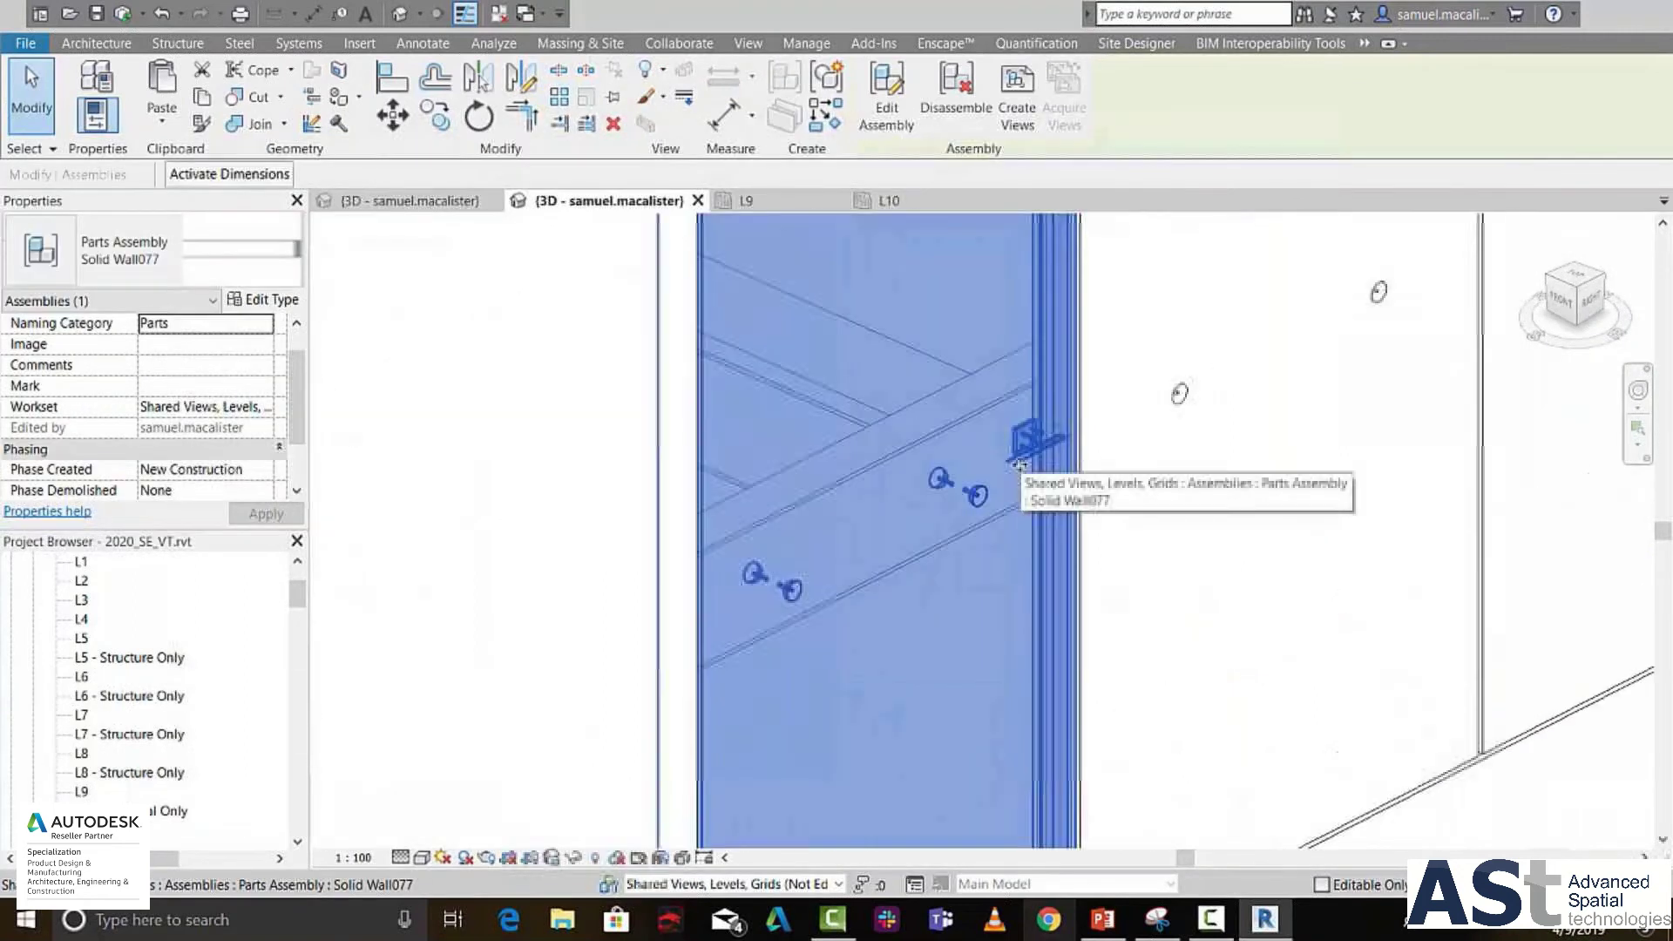
scroll(1019, 464, "up", 5)
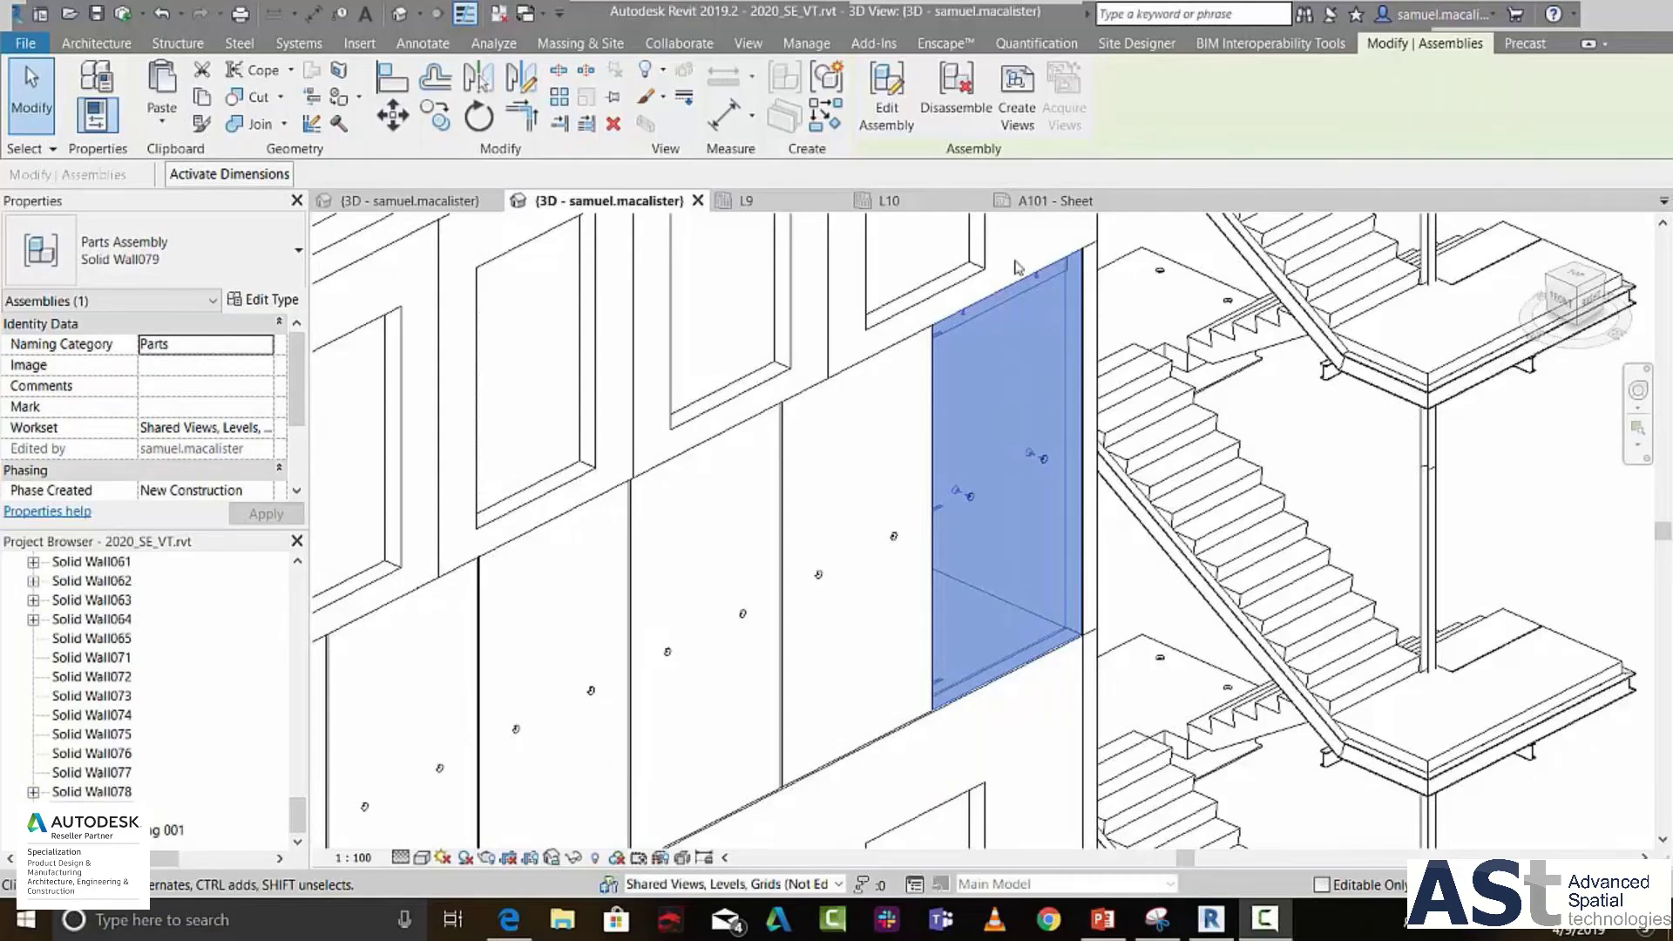
Create all assembly views and schedules for the Solid Wall079 panel at 1:20 with an A1 metric sheet.
left_click(1026, 116)
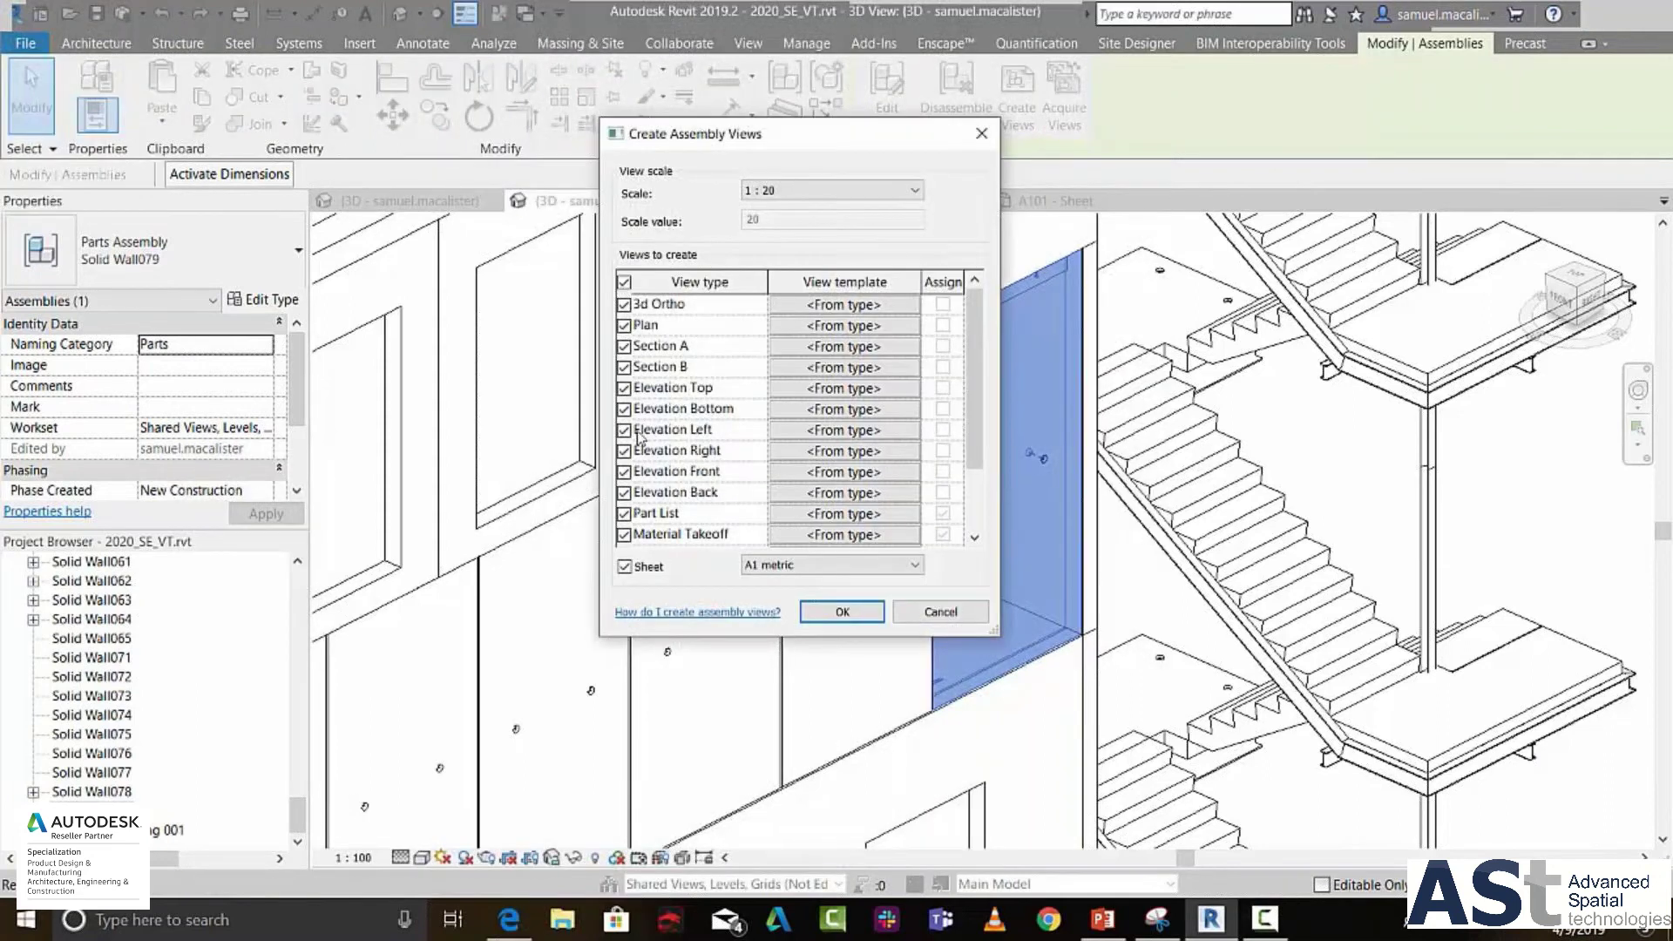
scroll(639, 440, "down", 1)
scroll(639, 440, "down", 1)
left_click(780, 568)
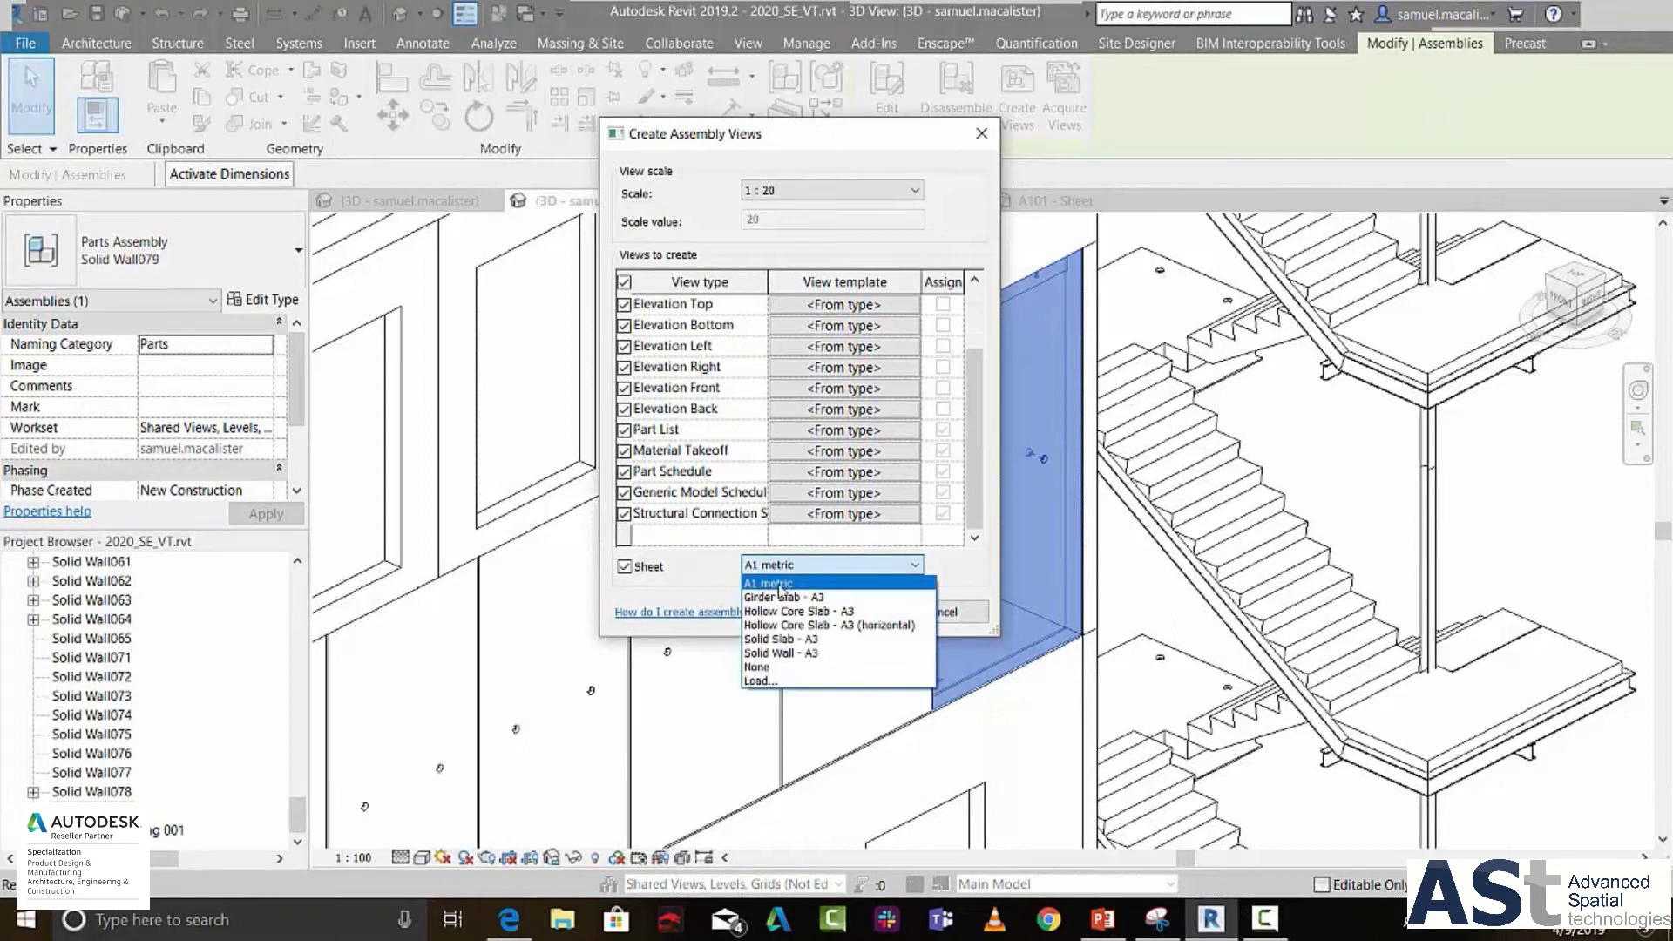
left_click(778, 583)
left_click(822, 614)
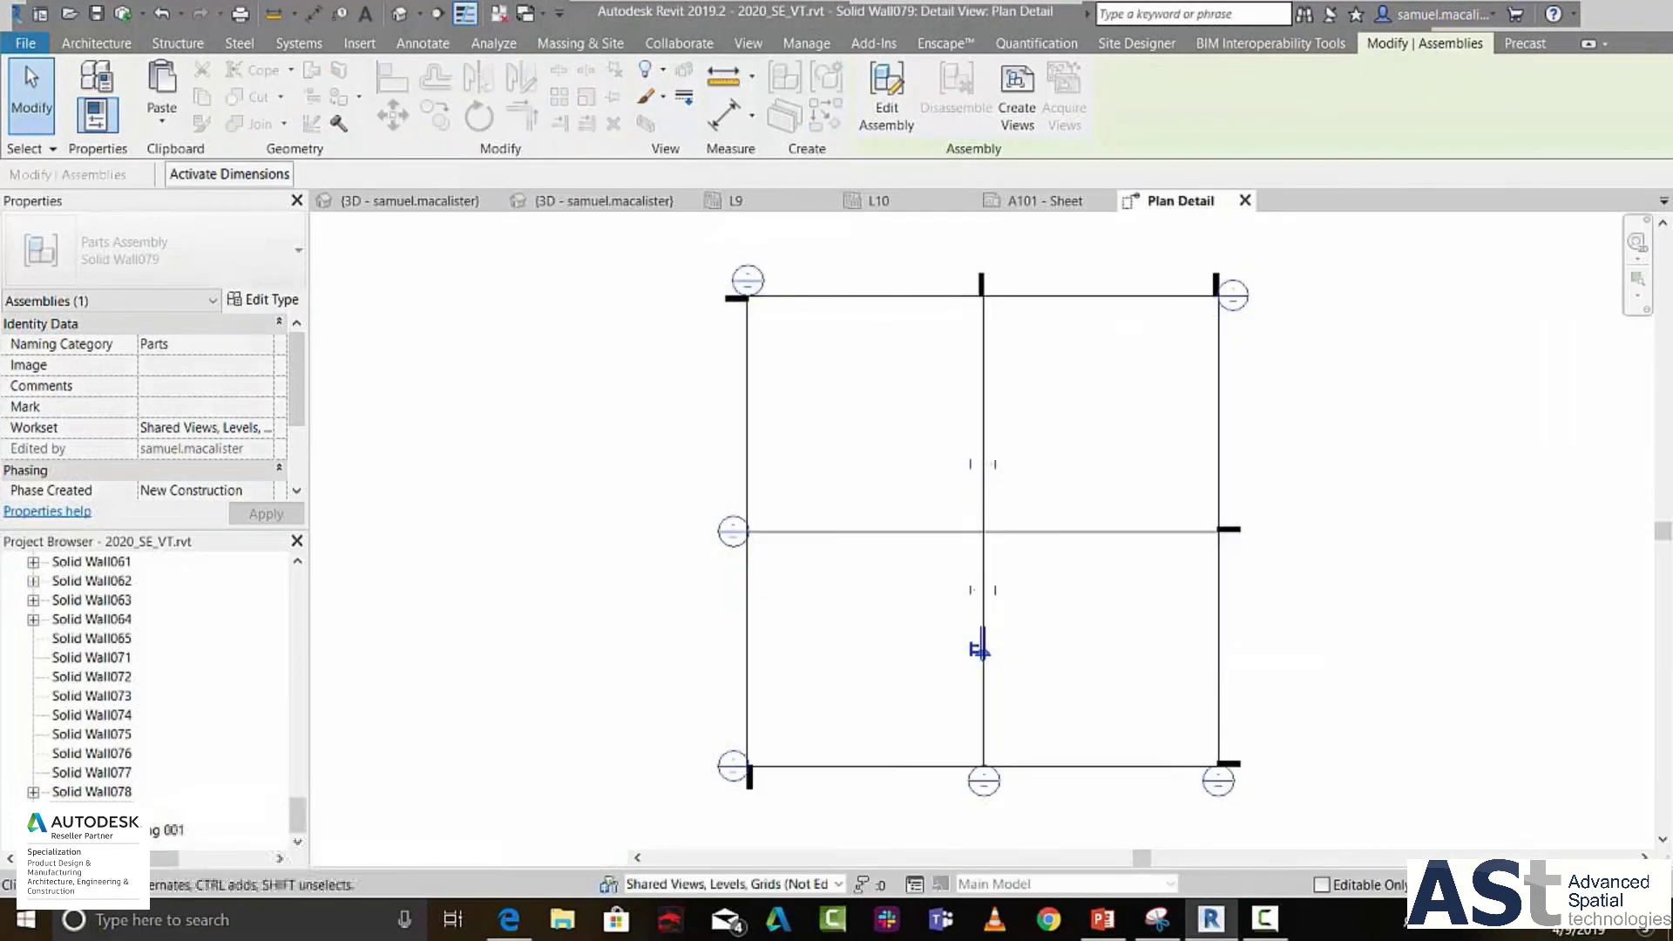
Find and select the new sheet among the views of the Solid Wall079 assembly.
scroll(128, 702, "down", 1)
scroll(128, 703, "down", 1)
left_click(130, 810)
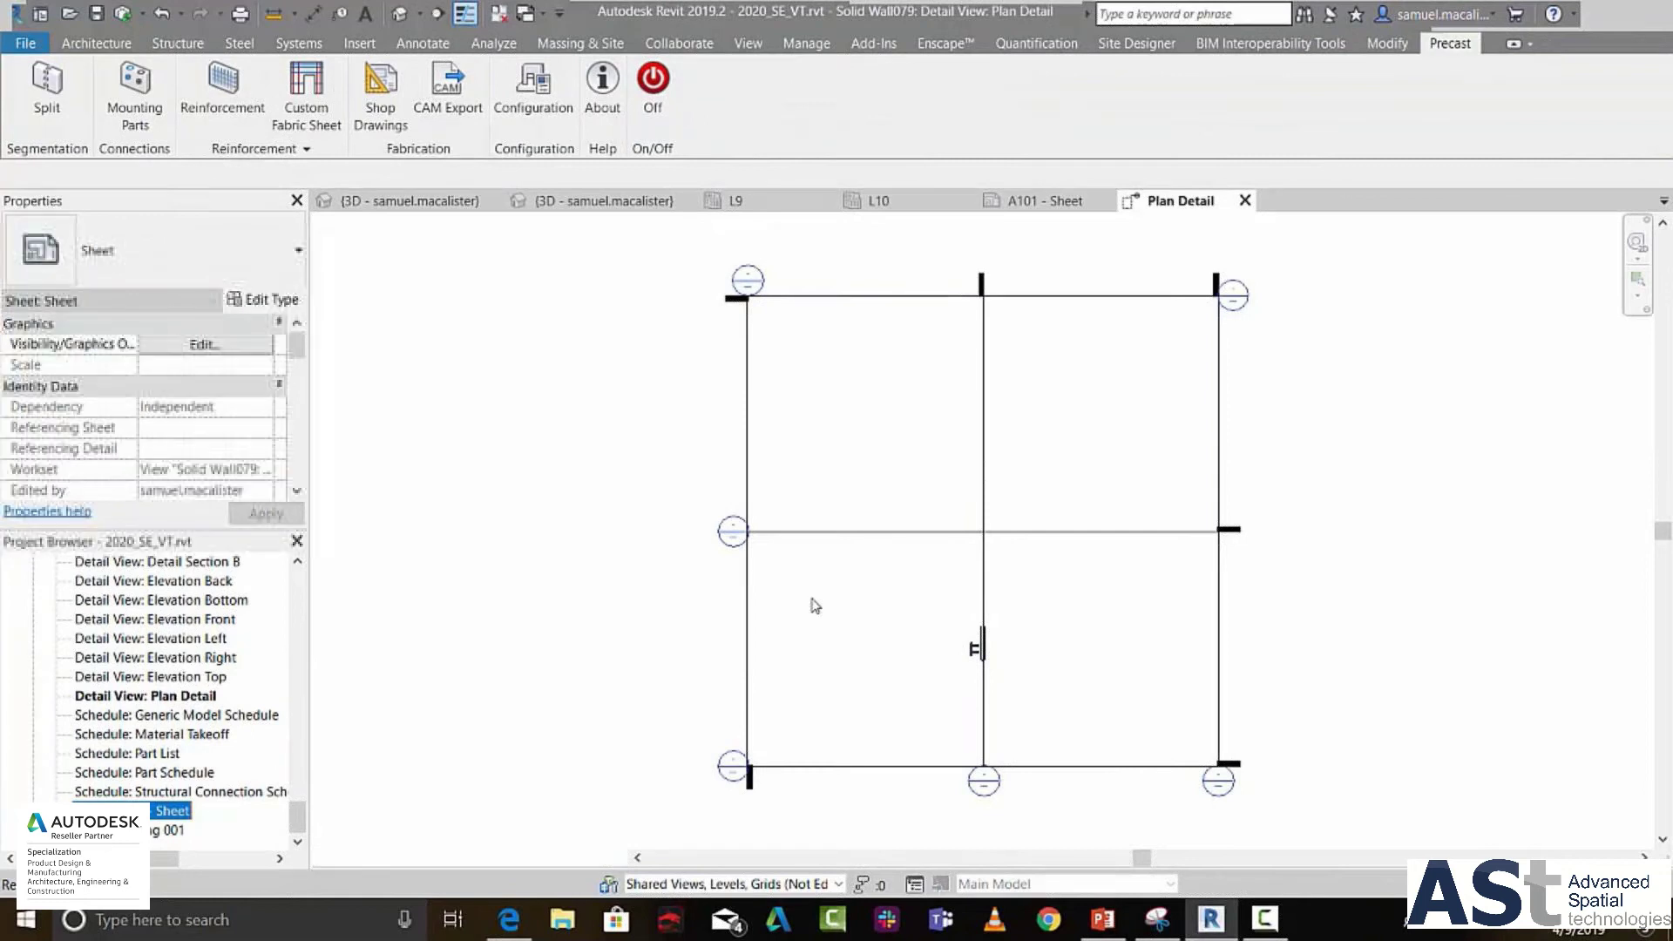
Place the Structural Connection Schedule, Part Schedule and Part List of Solid Wall079 one below another along the left edge of sheet A101.
left_click_drag(584, 507, 618, 333)
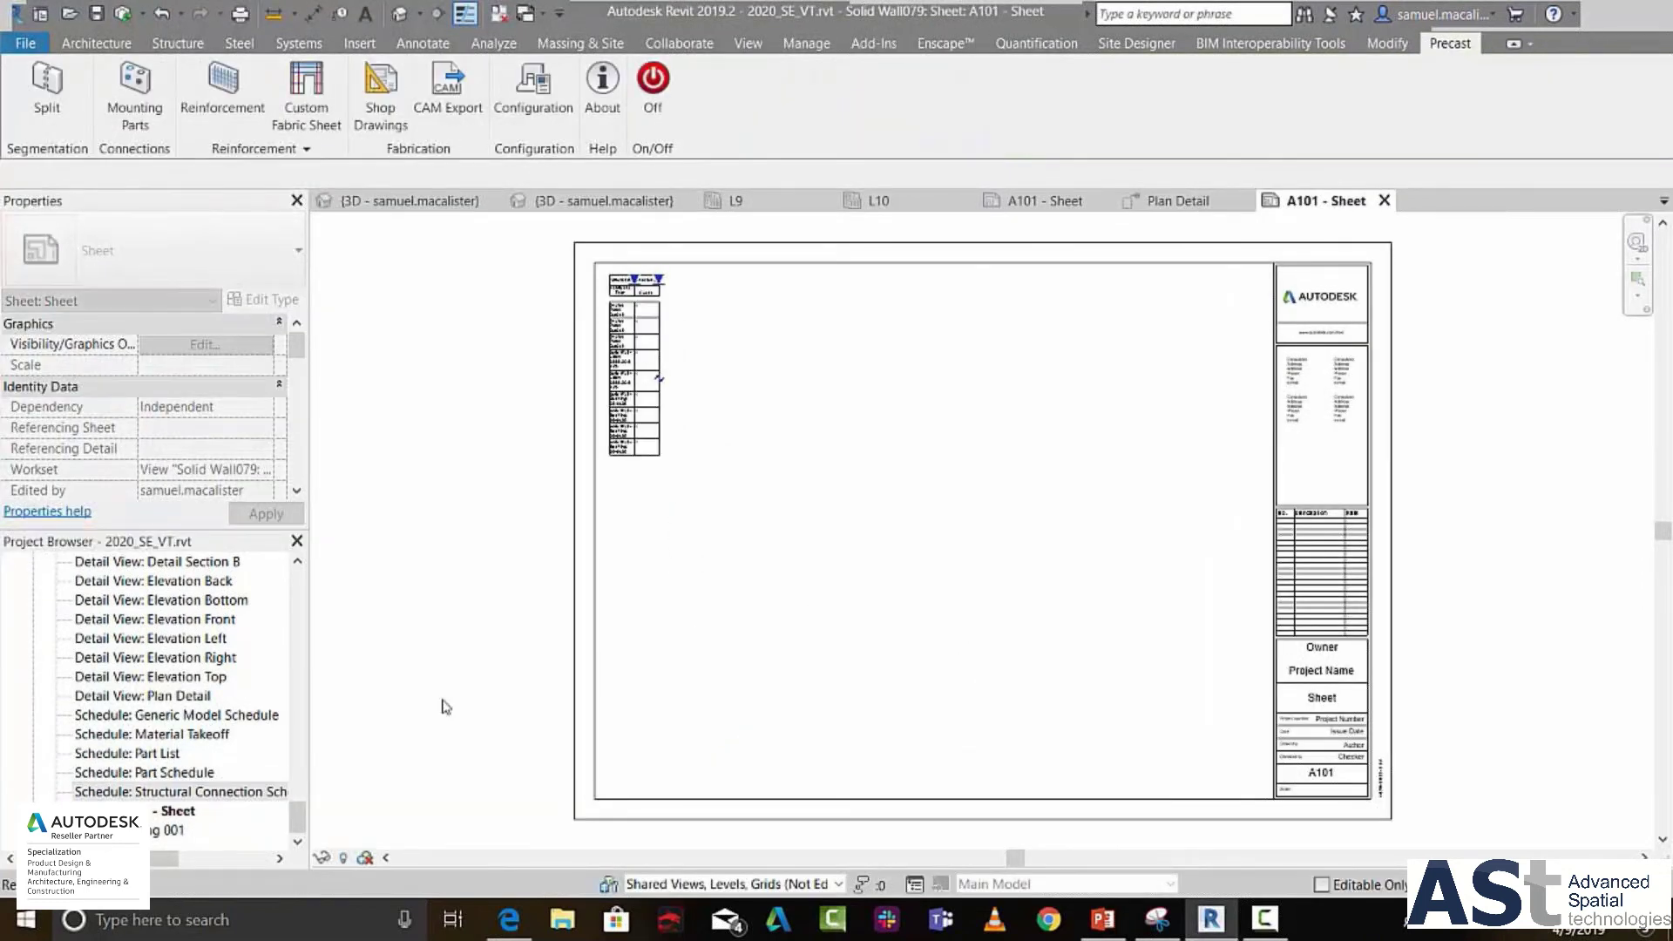
left_click_drag(144, 771, 623, 484)
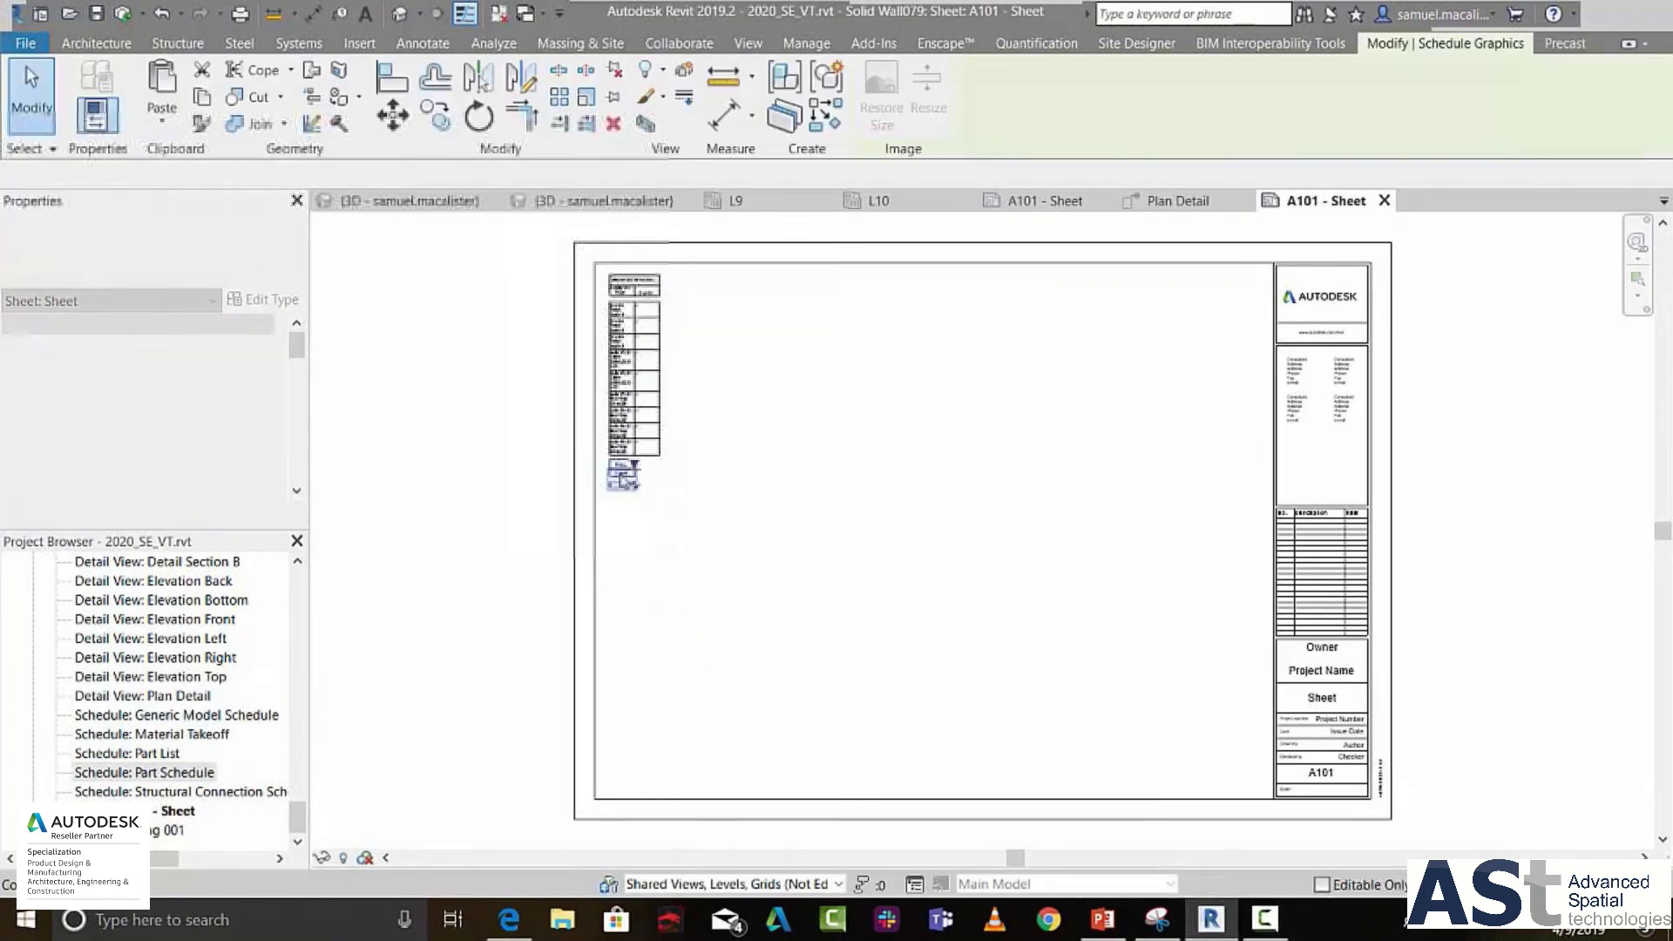
left_click(126, 754)
left_click_drag(127, 763, 642, 639)
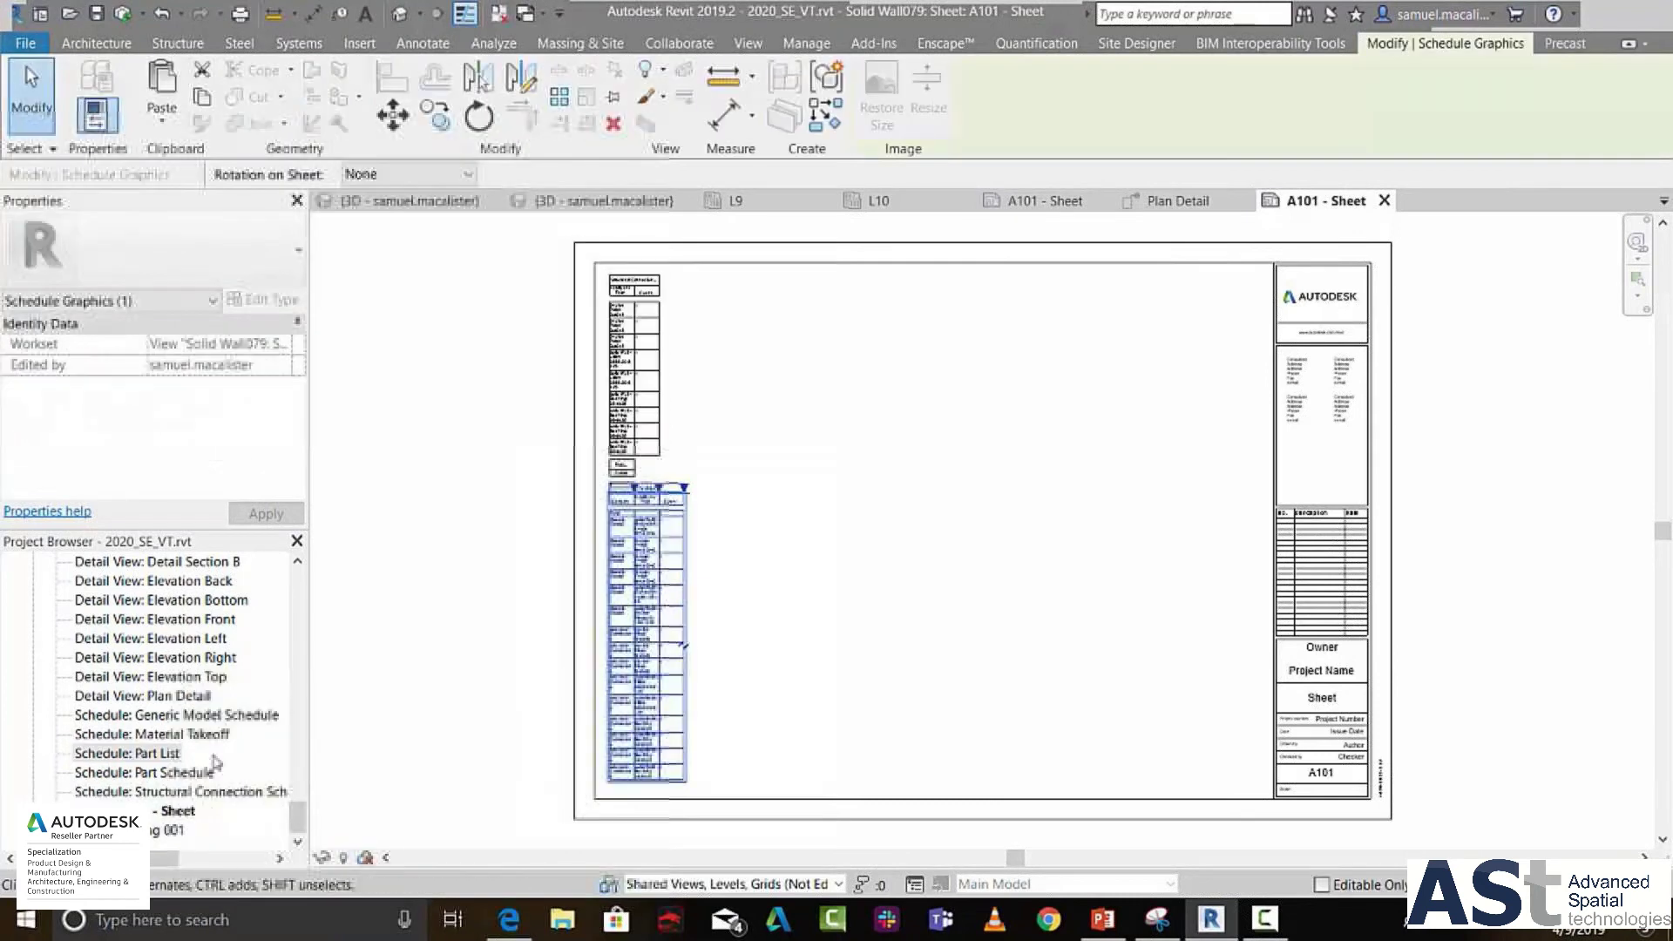
scroll(185, 672, "up", 1)
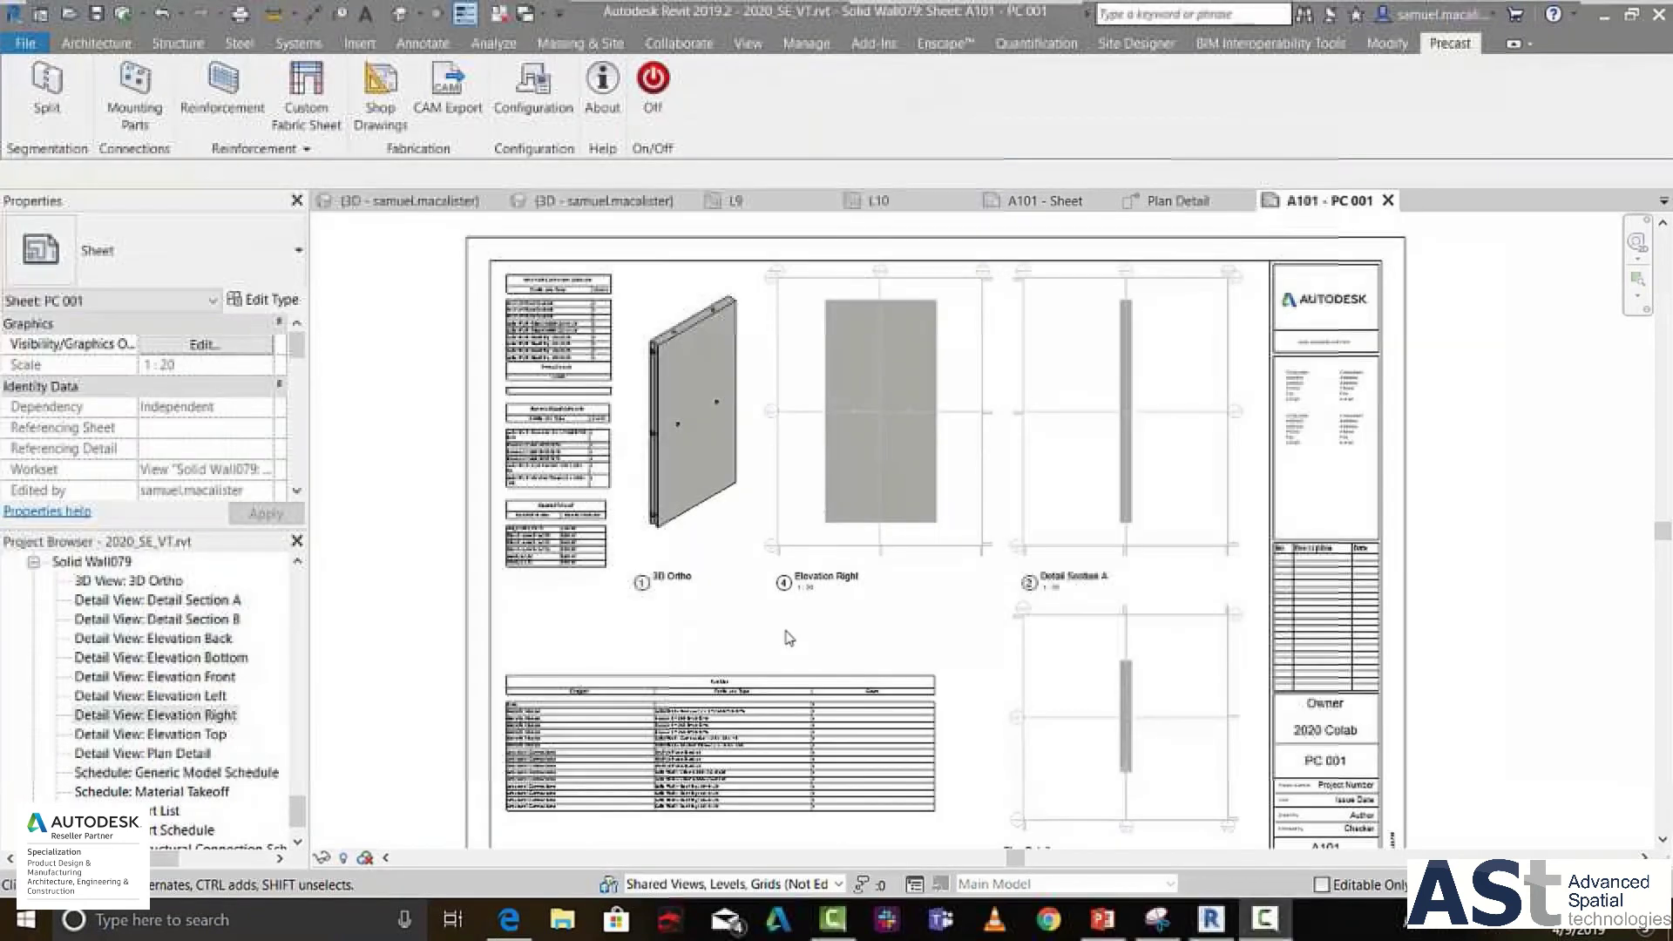
Examine the schedules, 3D Ortho view and elevation and section views laid out on the PC 001 panel sheet.
middle_click_drag(787, 637, 803, 647)
scroll(750, 379, "up", 5)
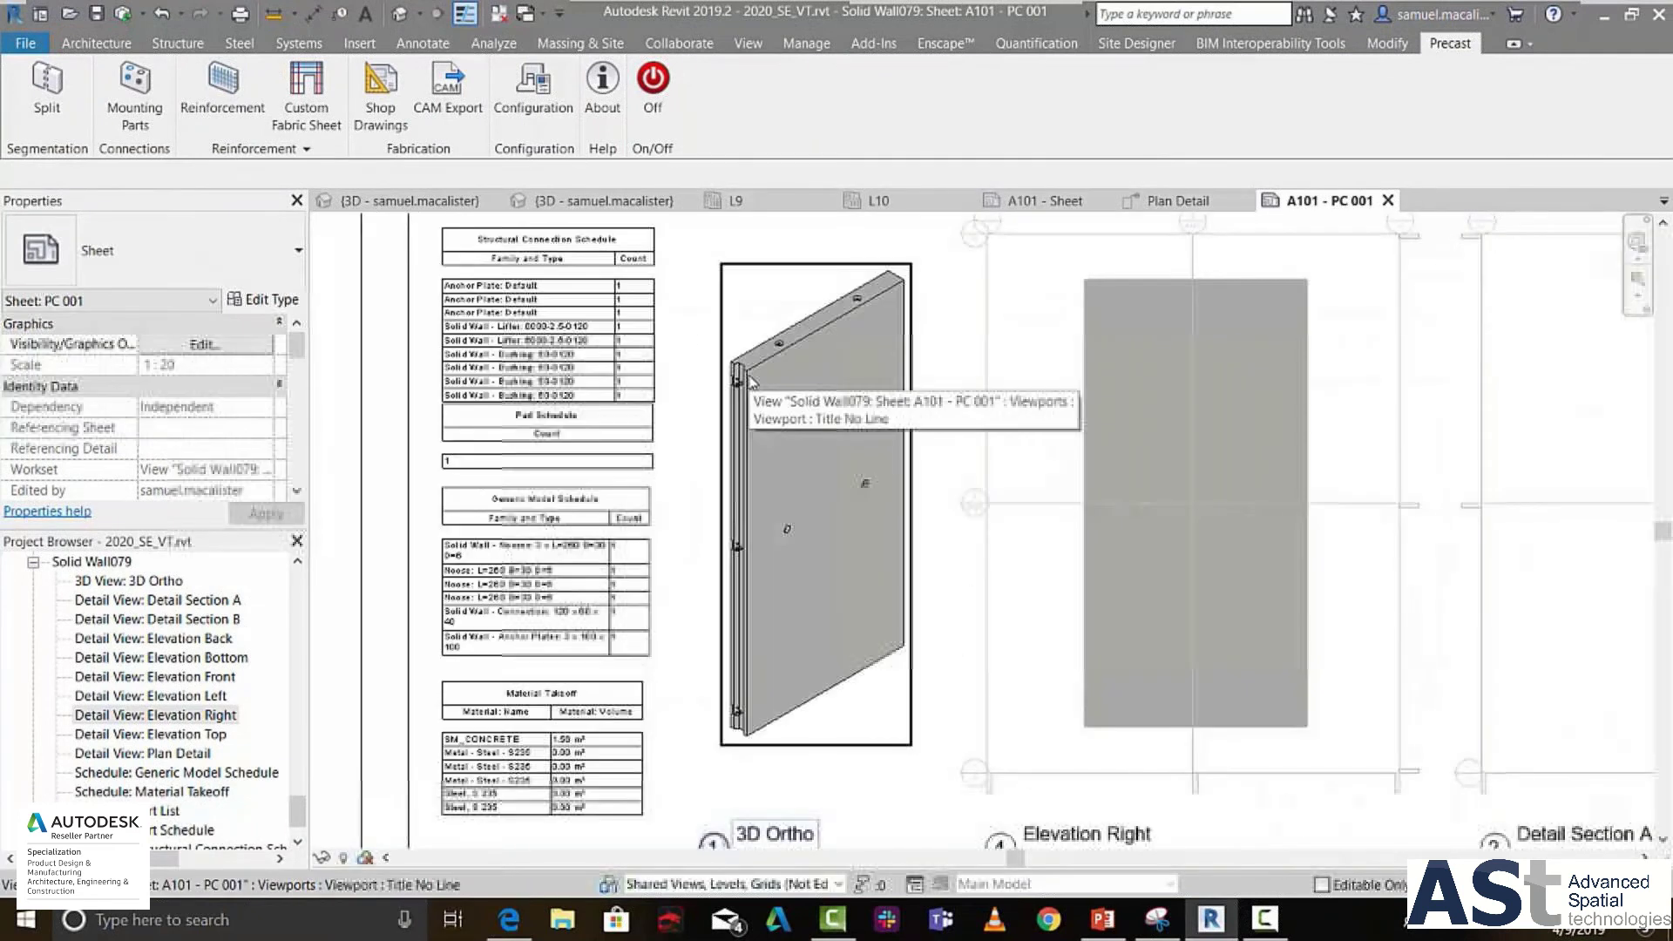
scroll(751, 382, "up", 1)
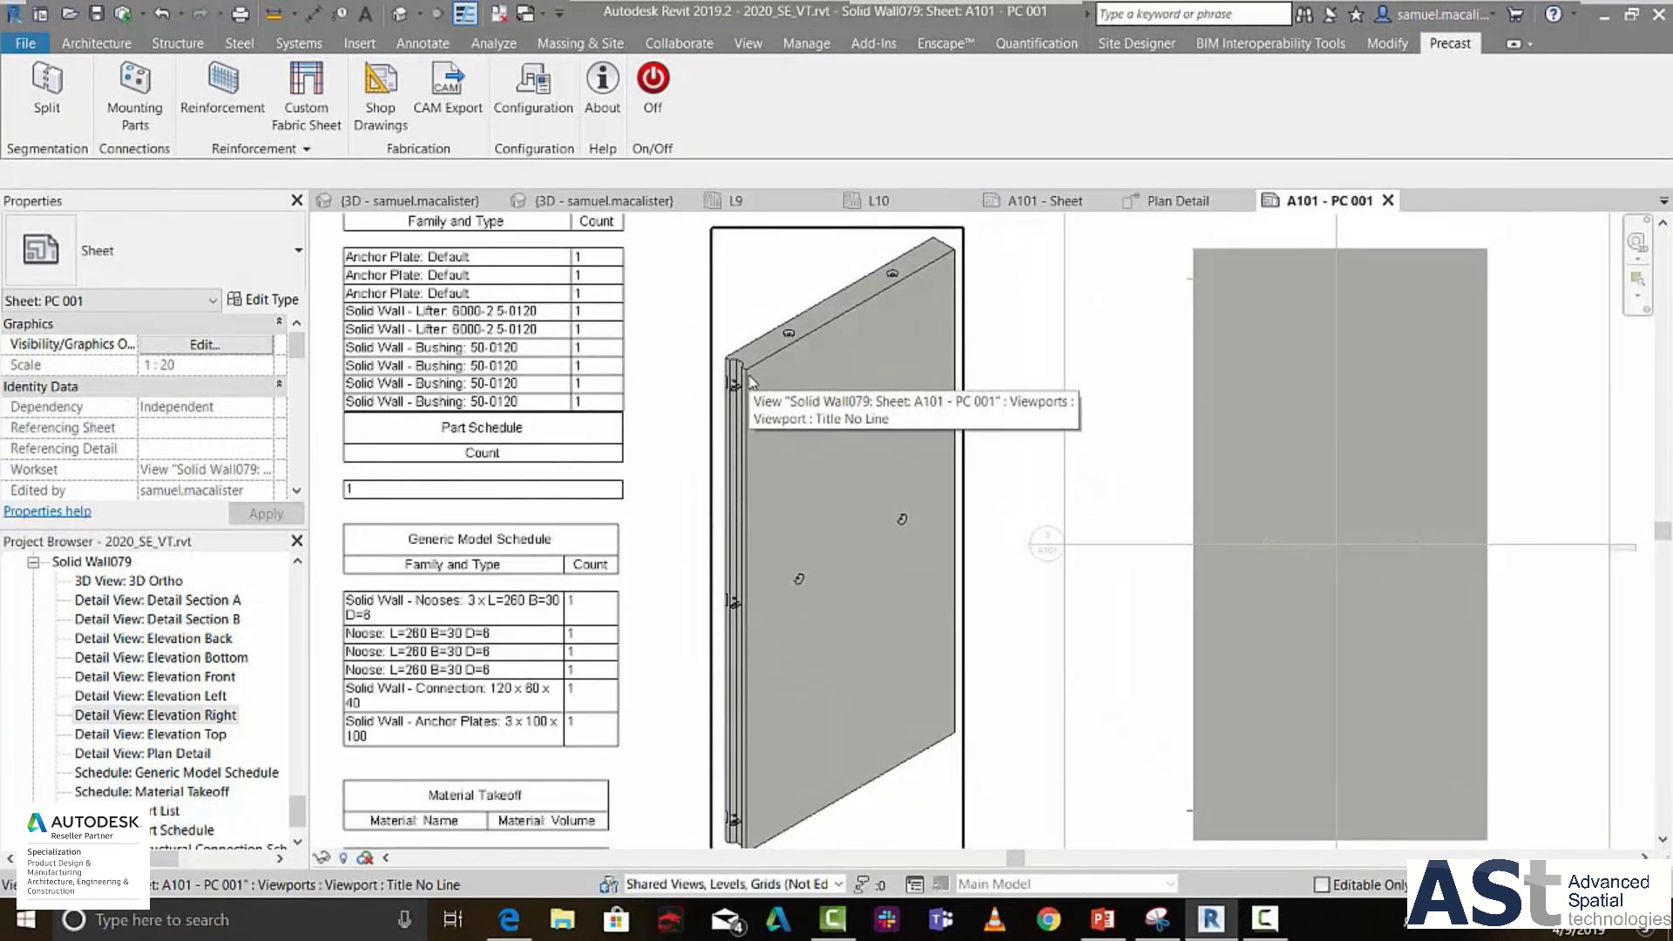
scroll(751, 382, "down", 3)
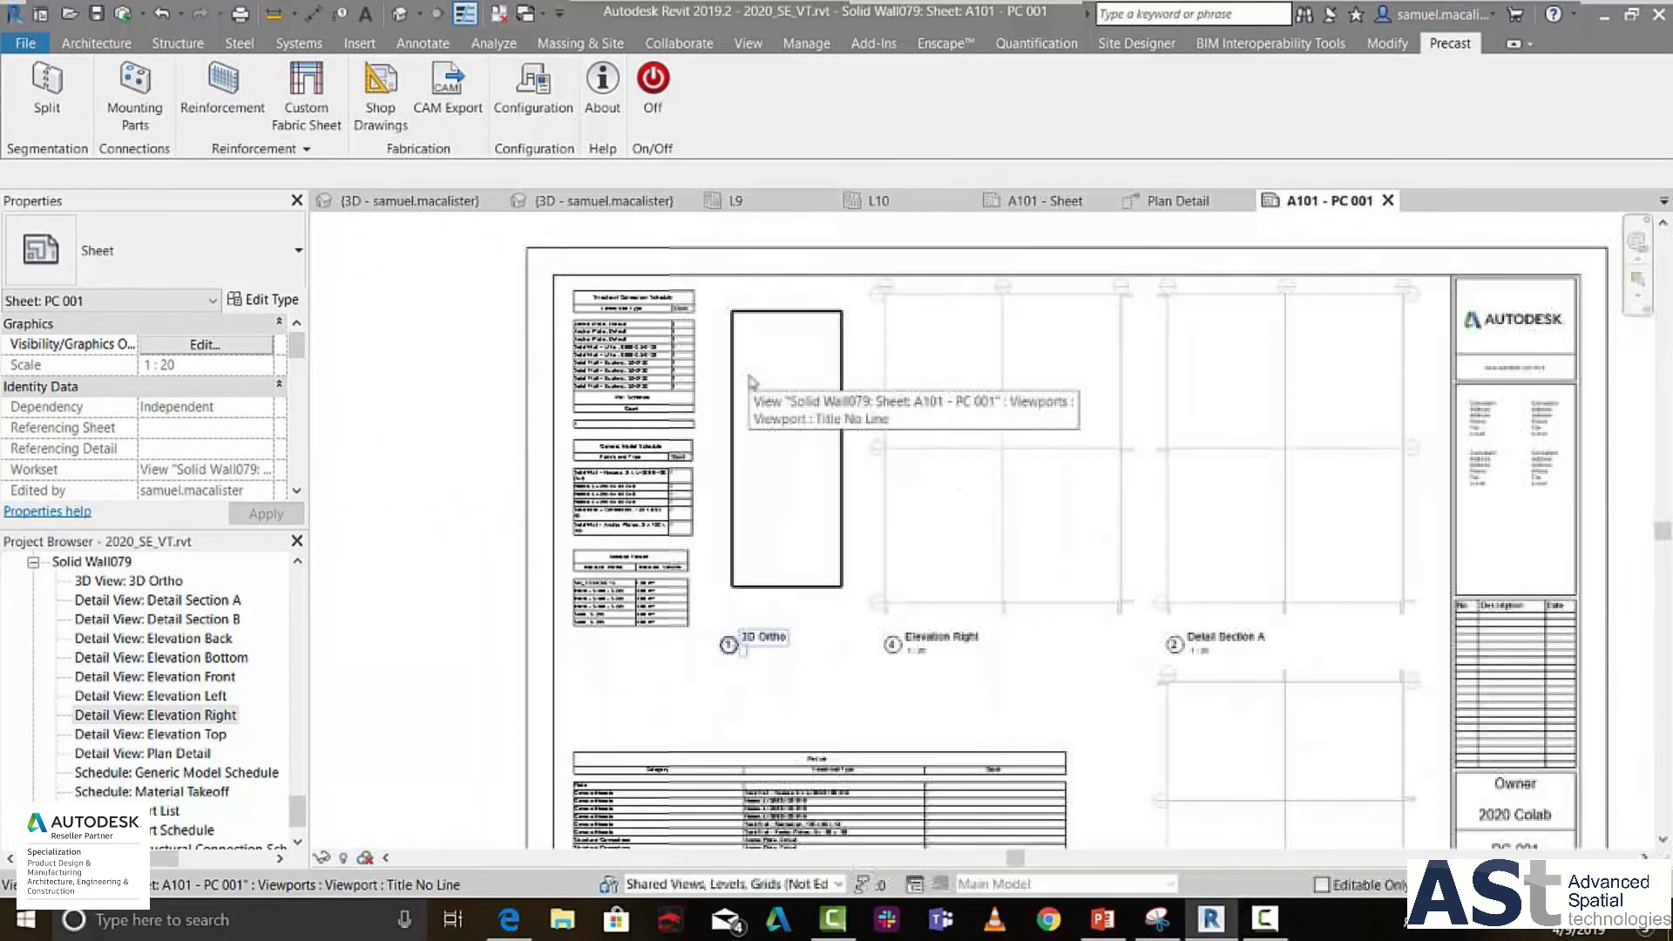
scroll(751, 381, "down", 1)
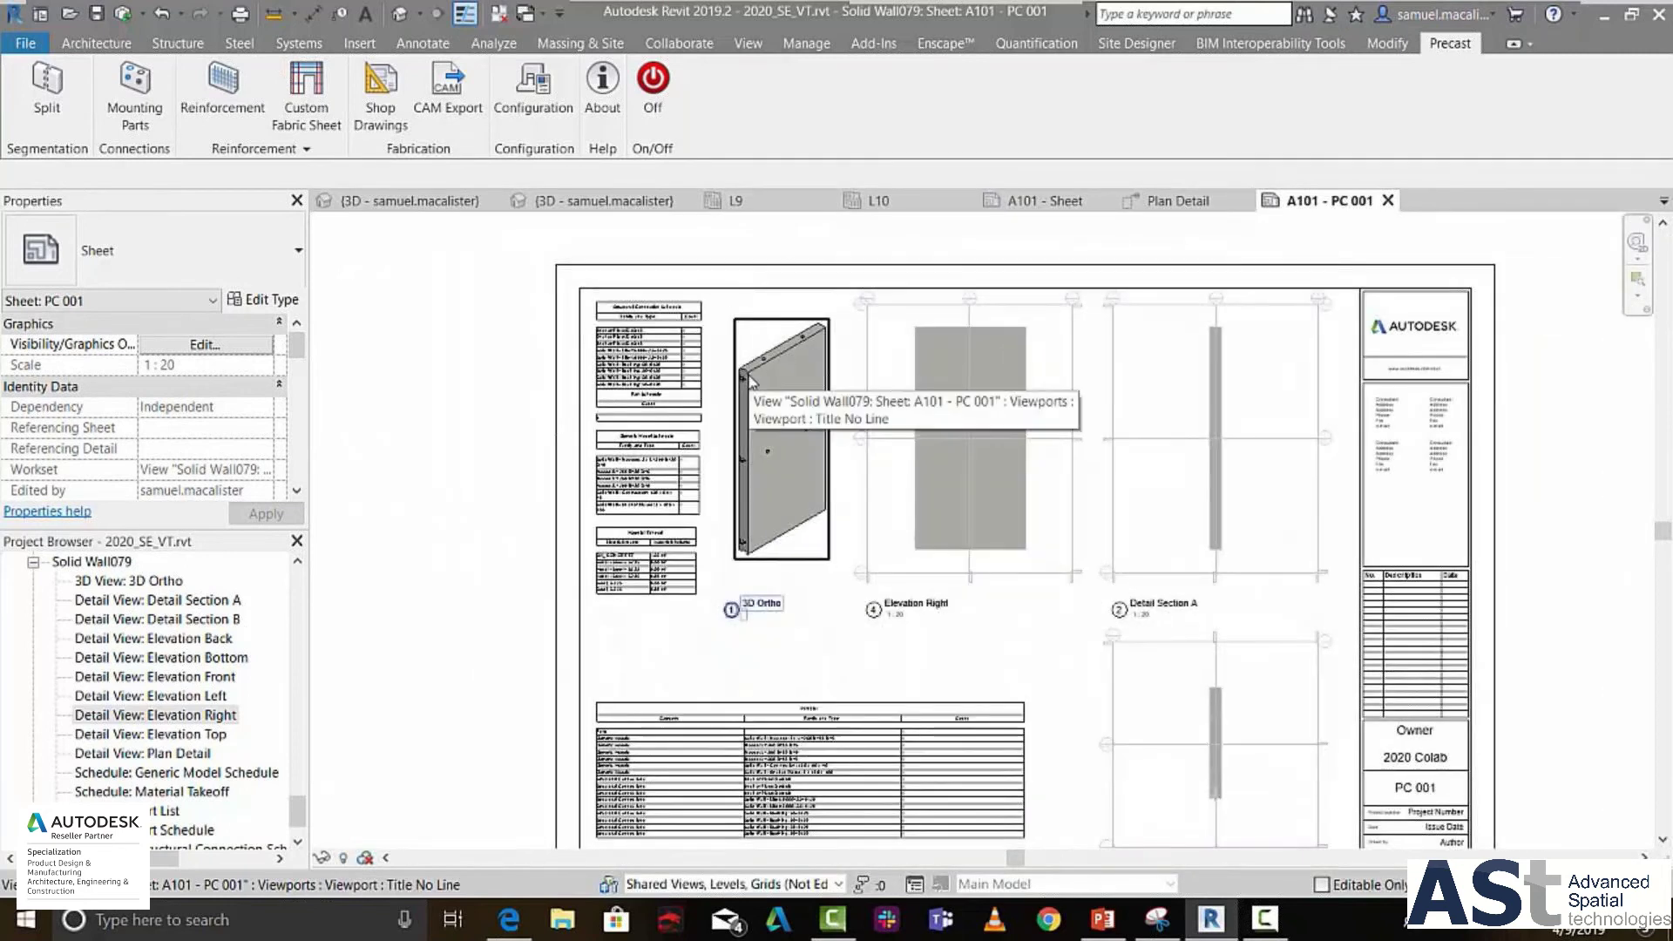